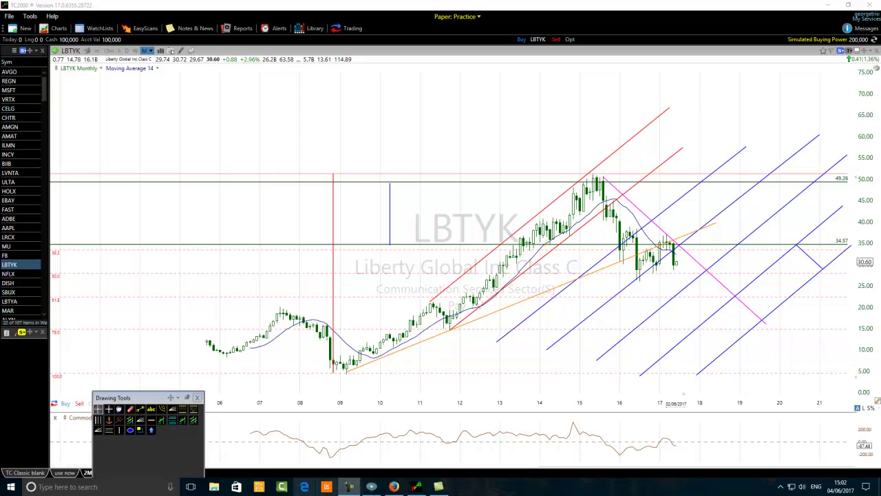
Draw a rising zigzag of three trend lines (up, down, up) in the empty area above the 2006–2010 candles
{"action": "left_click", "coordinate": [140, 409]}
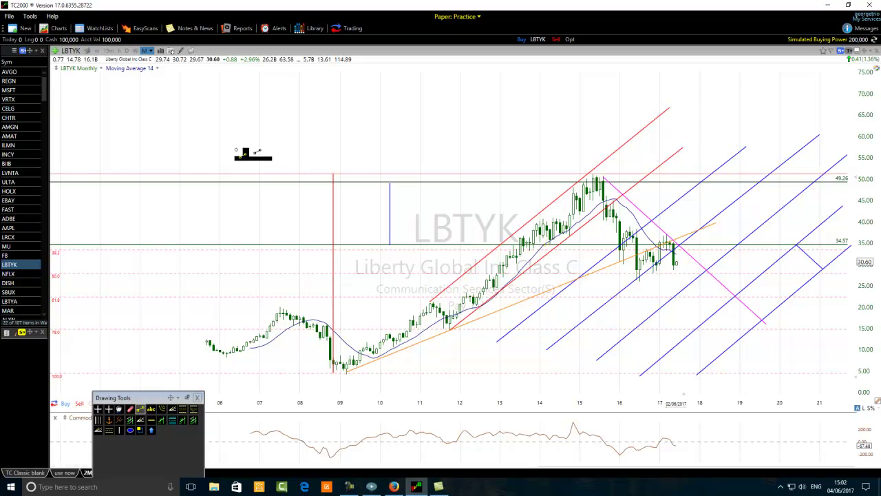
{"action": "mouse_move", "coordinate": [237, 161]}
{"action": "left_mouse_down"}
{"action": "mouse_move", "coordinate": [292, 129]}
{"action": "mouse_move", "coordinate": [310, 99]}
{"action": "left_mouse_up"}
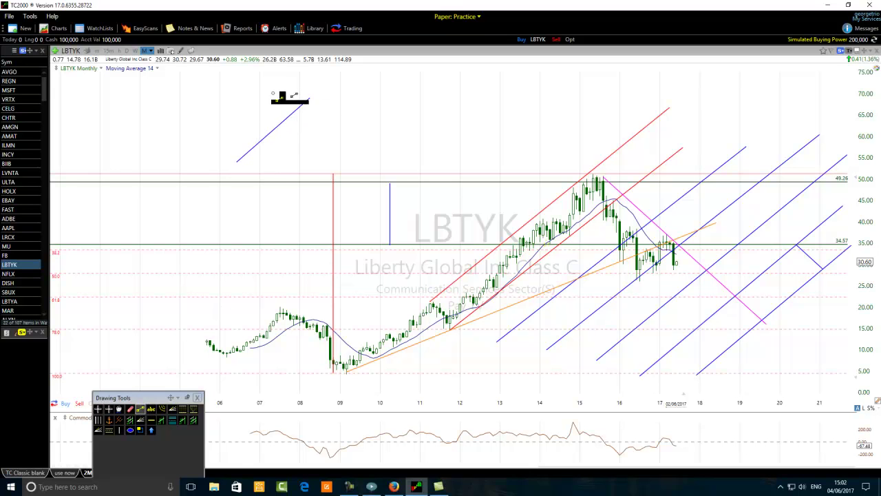
{"action": "left_click_drag", "start_coordinate": [310, 99], "coordinate": [325, 136]}
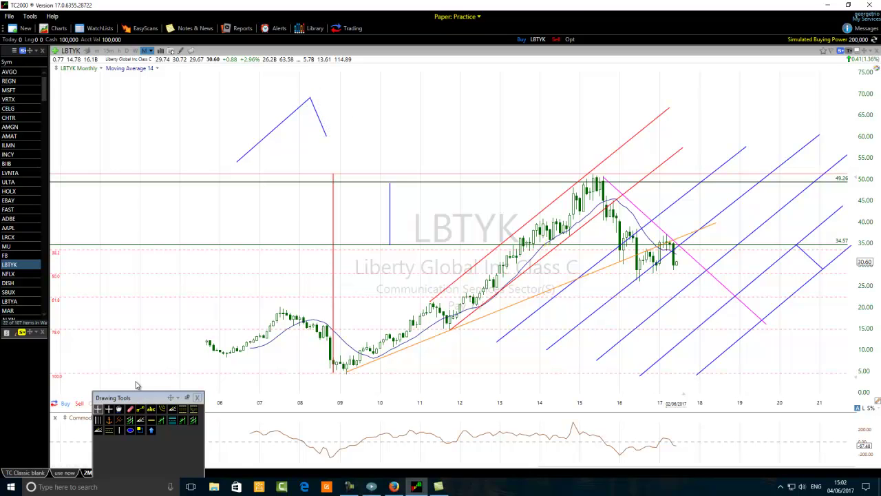
{"action": "left_click", "coordinate": [141, 409]}
{"action": "left_click_drag", "start_coordinate": [326, 136], "coordinate": [396, 77]}
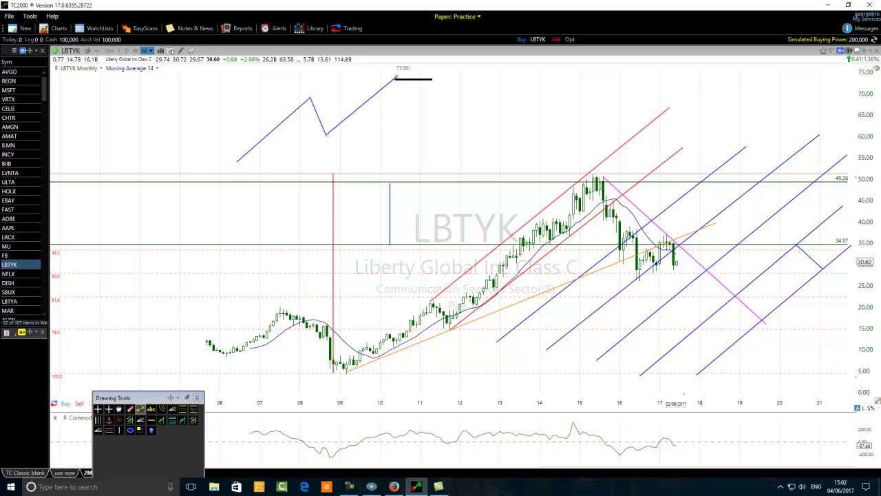
{"action": "left_click_drag", "start_coordinate": [396, 77], "coordinate": [397, 78]}
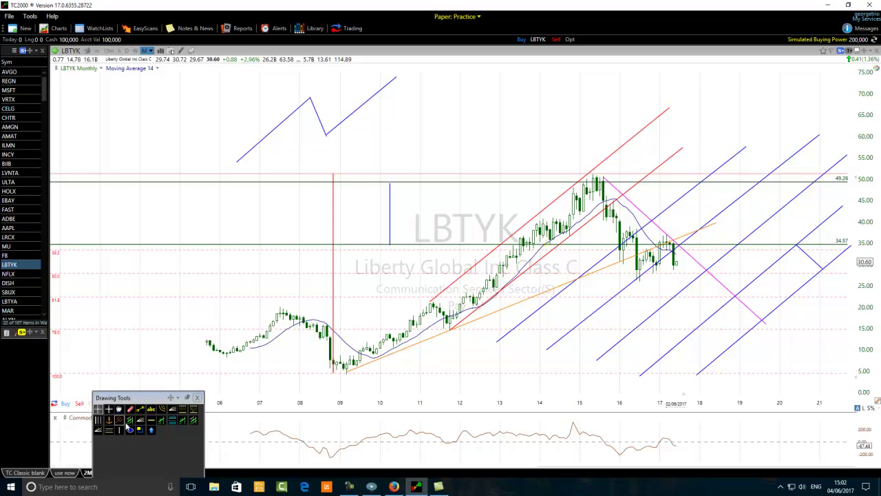
Mark the start, first peak and pullback low of the rising zigzag with filled green ellipses
{"action": "left_click", "coordinate": [140, 409]}
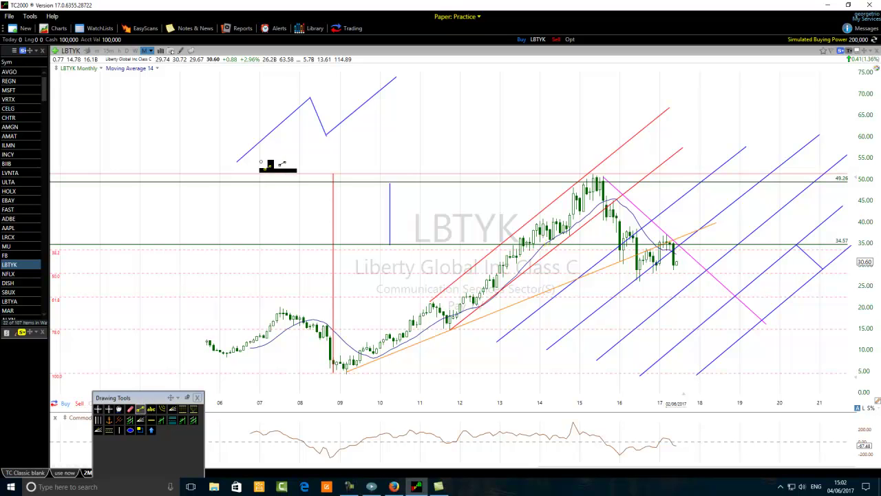
{"action": "left_click", "coordinate": [128, 432]}
{"action": "left_click_drag", "start_coordinate": [236, 156], "coordinate": [217, 171]}
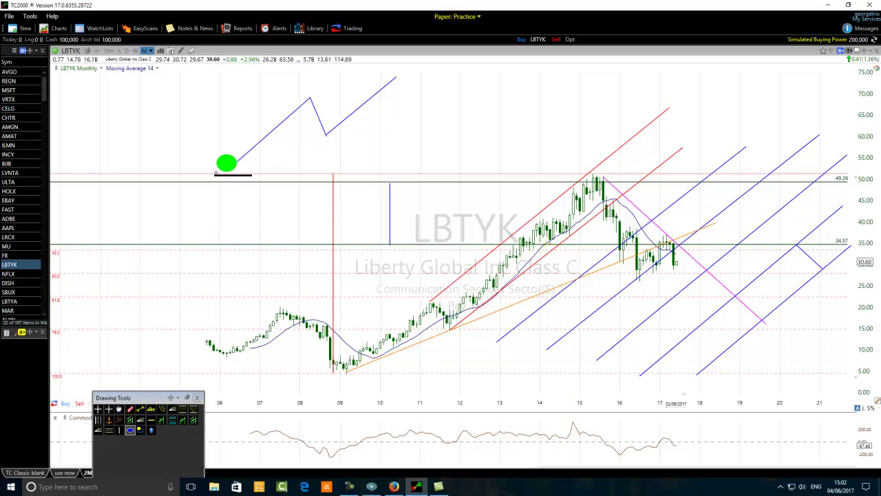
{"action": "left_click", "coordinate": [130, 431]}
{"action": "left_click_drag", "start_coordinate": [314, 85], "coordinate": [298, 97]}
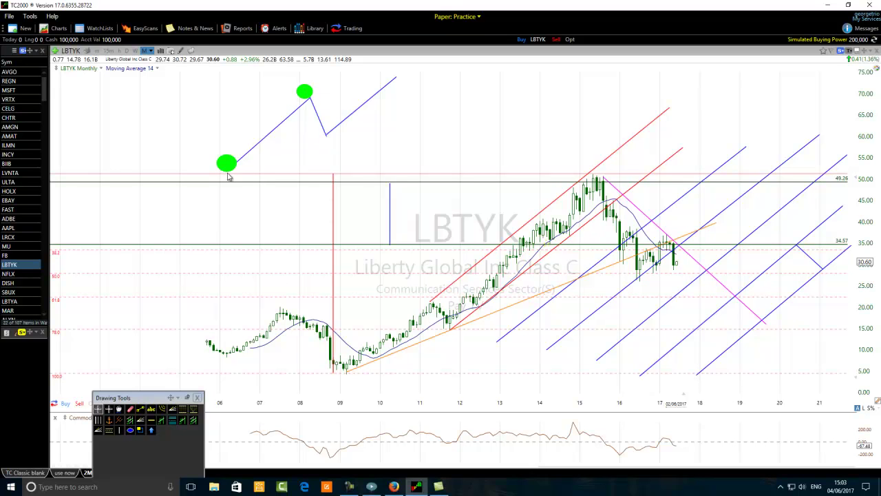
{"action": "left_click", "coordinate": [130, 431]}
{"action": "left_click_drag", "start_coordinate": [323, 141], "coordinate": [319, 146]}
{"action": "mouse_move", "coordinate": [328, 142]}
Draw a falling zigzag of three connected trend lines (down, up, down) beside the rising one
{"action": "left_click", "coordinate": [140, 409]}
{"action": "mouse_move", "coordinate": [454, 81]}
{"action": "left_mouse_down"}
{"action": "mouse_move", "coordinate": [486, 84]}
{"action": "mouse_move", "coordinate": [486, 140]}
{"action": "left_mouse_up"}
{"action": "left_click", "coordinate": [140, 409]}
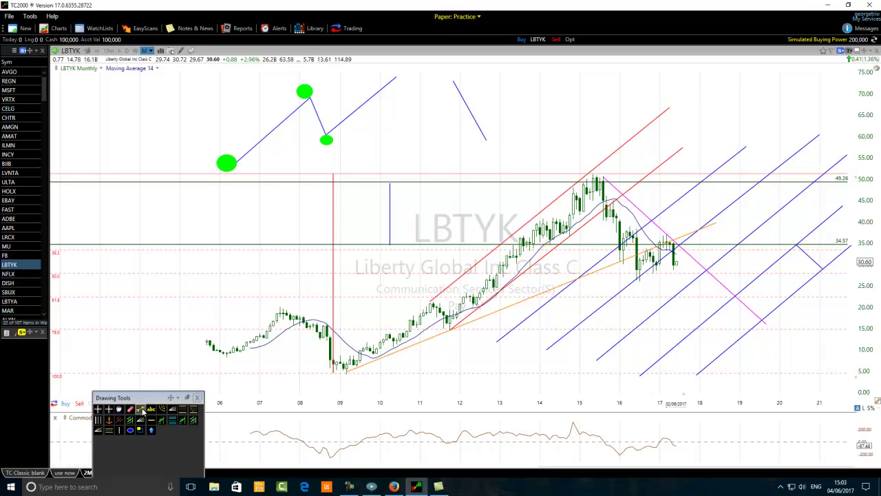
{"action": "left_click_drag", "start_coordinate": [486, 140], "coordinate": [506, 113]}
{"action": "left_click", "coordinate": [141, 409]}
{"action": "left_click_drag", "start_coordinate": [507, 114], "coordinate": [536, 162]}
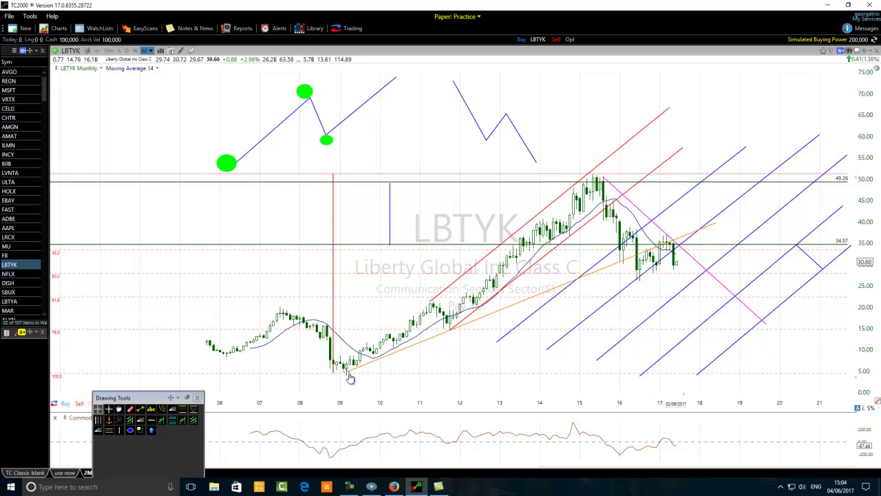
Mark the 2009 low, the 2015 peak and the early-2016 low on the price chart with green ellipses
{"action": "left_click", "coordinate": [130, 430]}
{"action": "left_click", "coordinate": [352, 378]}
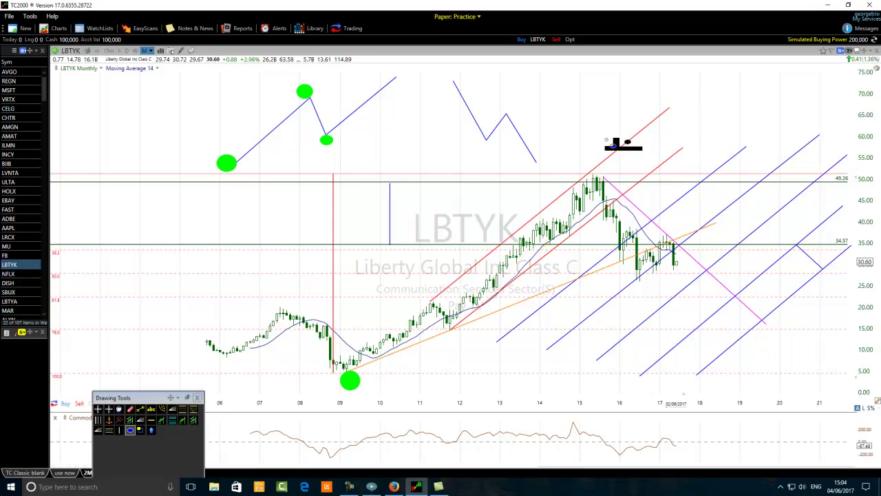
{"action": "left_click_drag", "start_coordinate": [606, 140], "coordinate": [583, 174]}
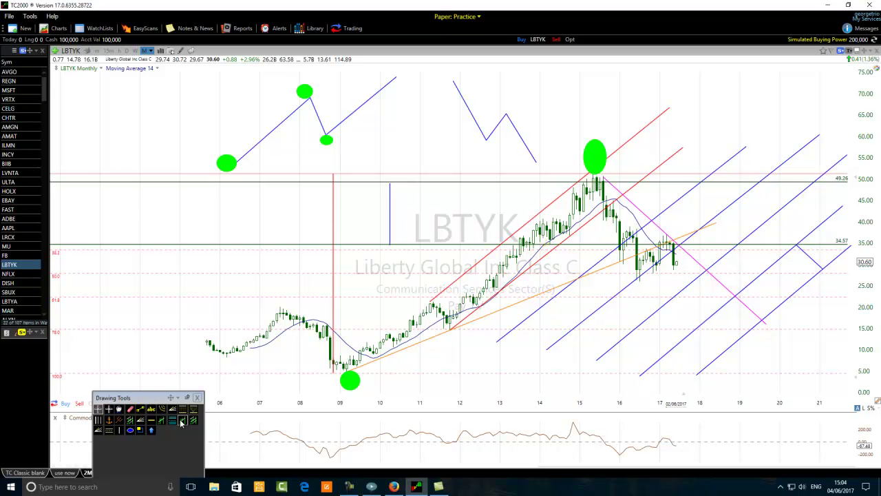
{"action": "left_click", "coordinate": [130, 430]}
{"action": "mouse_move", "coordinate": [603, 249]}
{"action": "left_mouse_down"}
{"action": "mouse_move", "coordinate": [623, 264]}
{"action": "mouse_move", "coordinate": [657, 263]}
{"action": "mouse_move", "coordinate": [637, 269]}
{"action": "mouse_move", "coordinate": [628, 260]}
{"action": "left_mouse_up"}
Move the green ellipse from the early-2016 low to beneath the mid-2016 low
{"action": "scroll", "coordinate": [596, 265], "scroll_direction": "up", "scroll_amount": 2}
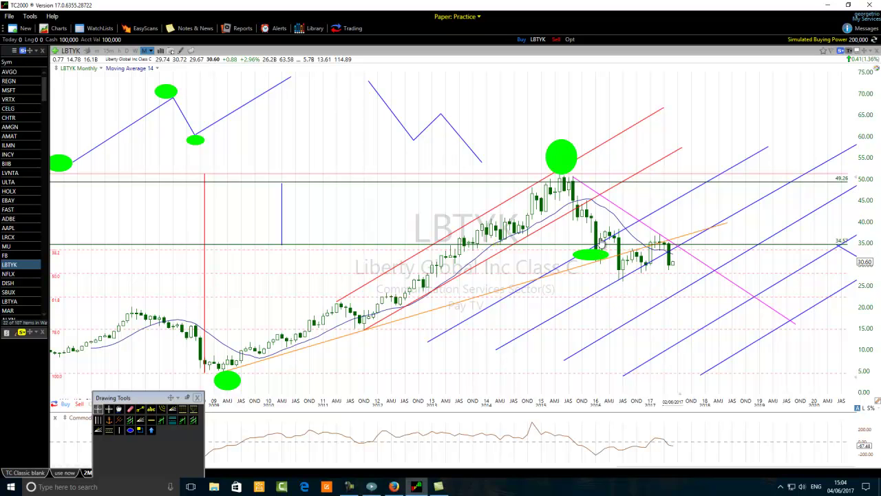
{"action": "mouse_move", "coordinate": [603, 249]}
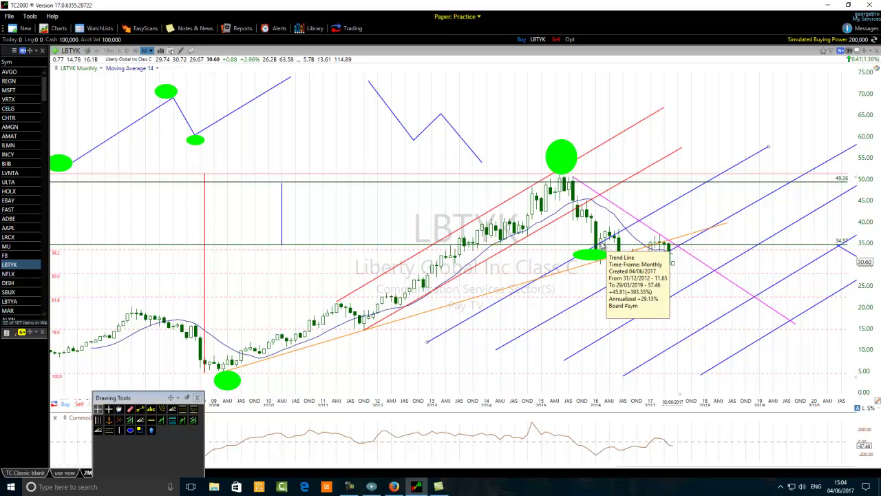
{"action": "scroll", "coordinate": [549, 266], "scroll_direction": "up", "scroll_amount": 2}
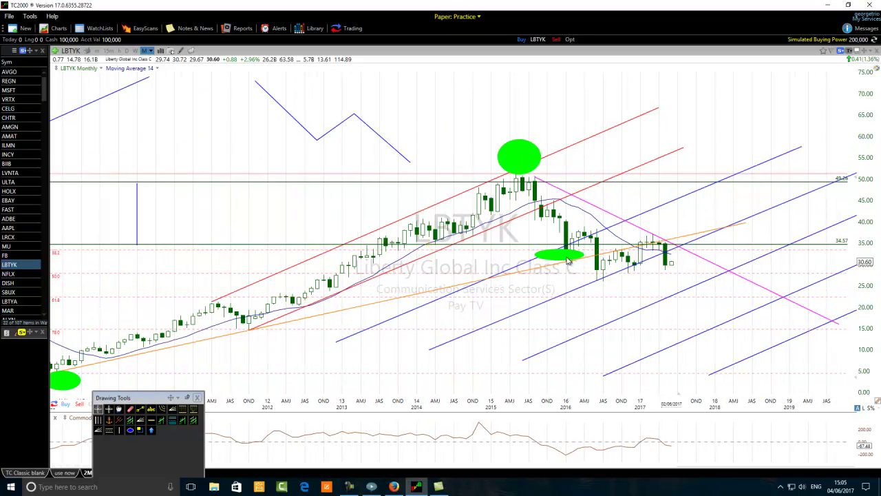
{"action": "left_click_drag", "start_coordinate": [555, 259], "coordinate": [525, 256]}
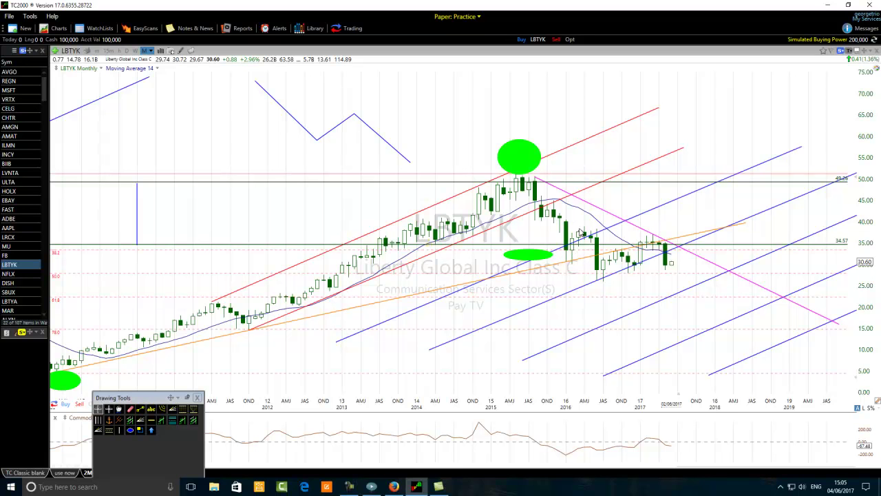
{"action": "scroll", "coordinate": [575, 233], "scroll_direction": "down", "scroll_amount": 2}
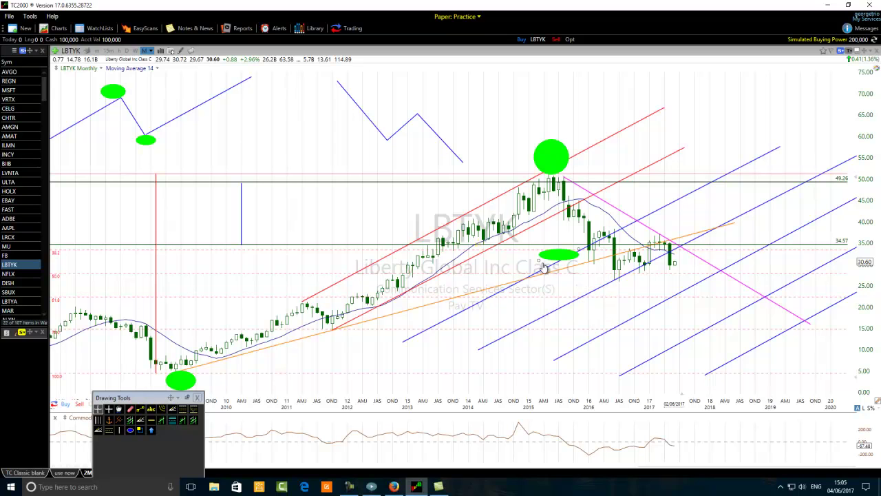
{"action": "left_click", "coordinate": [132, 430]}
{"action": "left_click", "coordinate": [98, 409]}
{"action": "left_click_drag", "start_coordinate": [553, 258], "coordinate": [623, 278]}
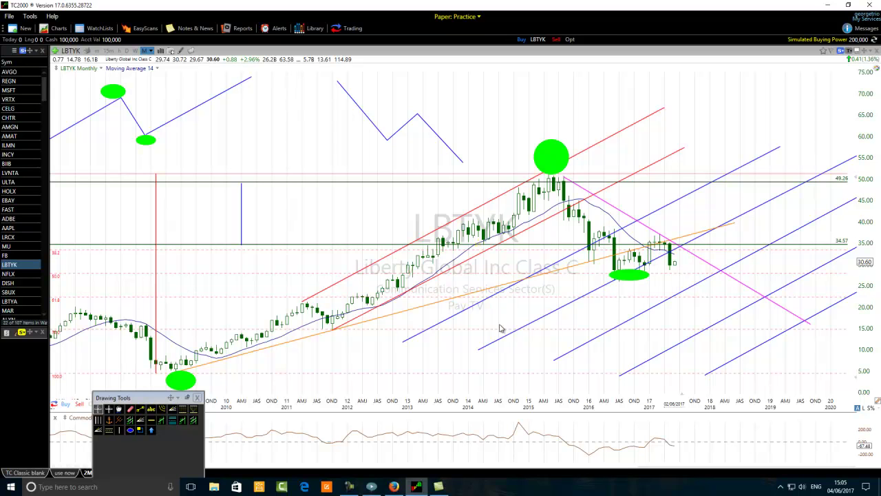
Add a horizontal support line at 27.74 across the mid-2016 low
{"action": "scroll", "coordinate": [501, 329], "scroll_direction": "up", "scroll_amount": 2}
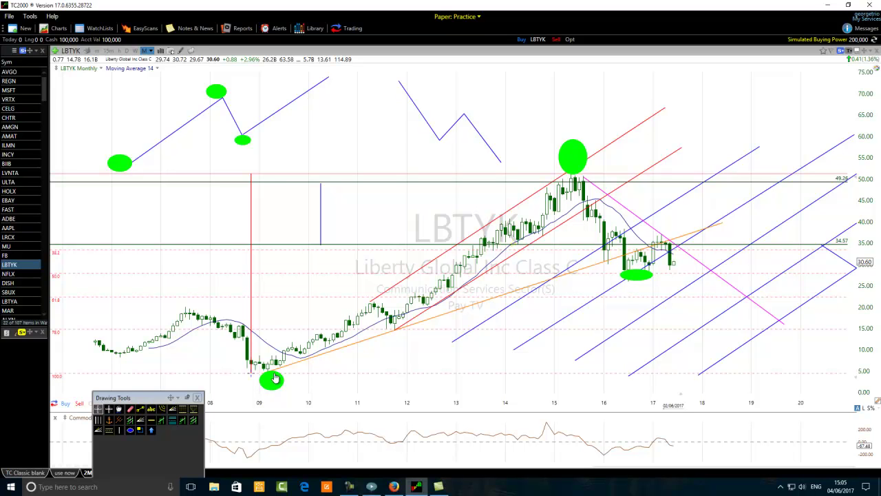
{"action": "mouse_move", "coordinate": [308, 363]}
{"action": "mouse_move", "coordinate": [627, 278]}
{"action": "mouse_move", "coordinate": [397, 336]}
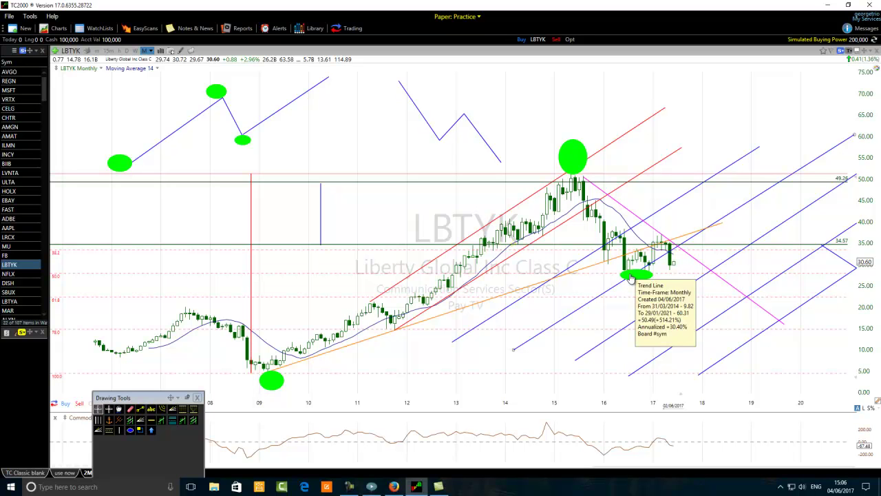
{"action": "scroll", "coordinate": [631, 278], "scroll_direction": "up", "scroll_amount": 2}
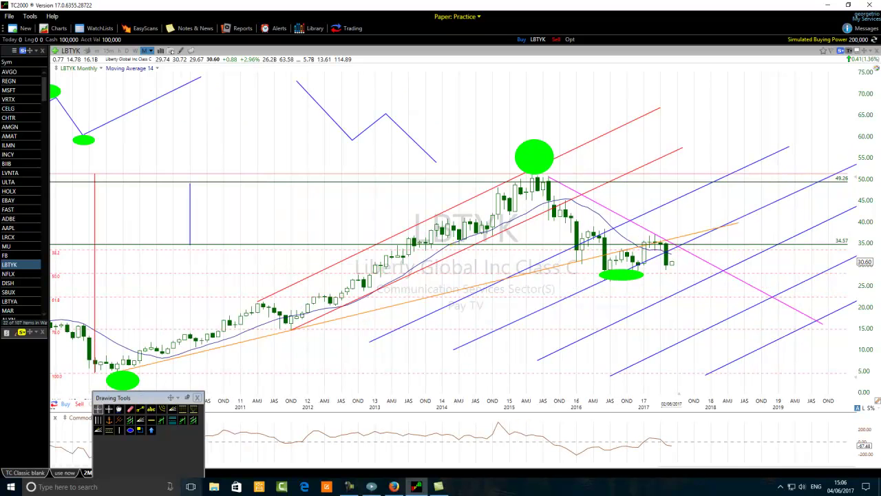
{"action": "left_click", "coordinate": [152, 419]}
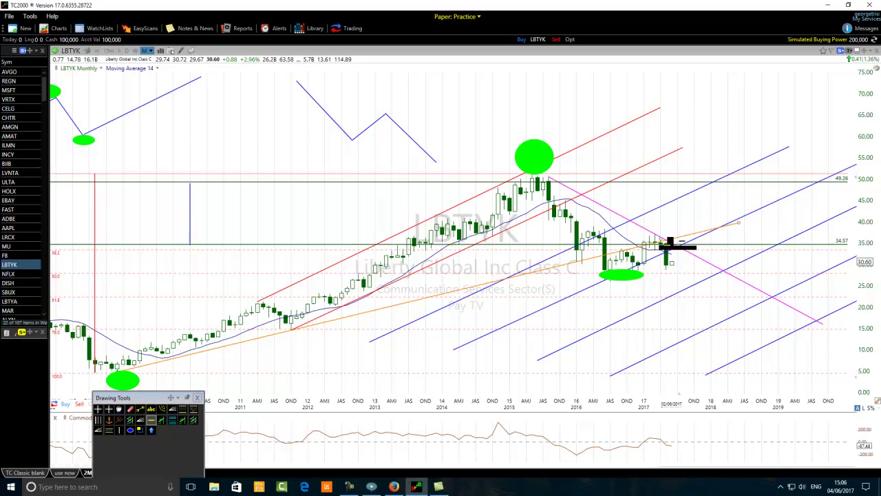
{"action": "left_click", "coordinate": [592, 274]}
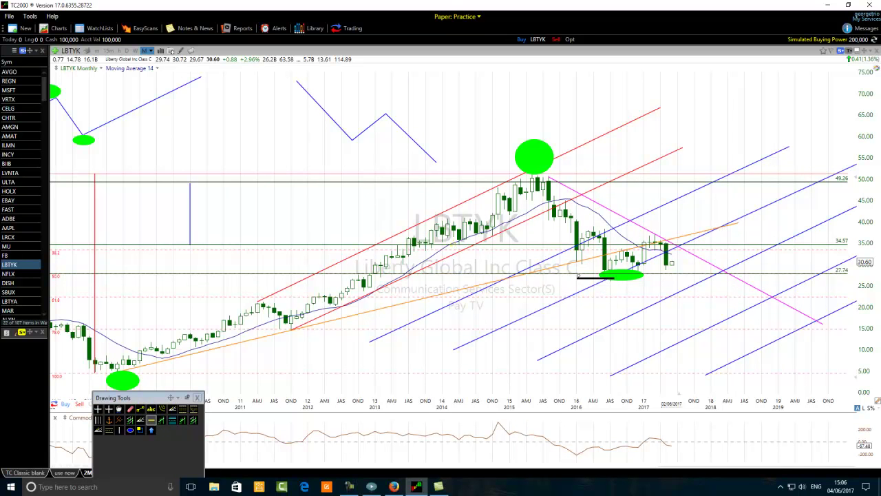
{"action": "mouse_move", "coordinate": [608, 272]}
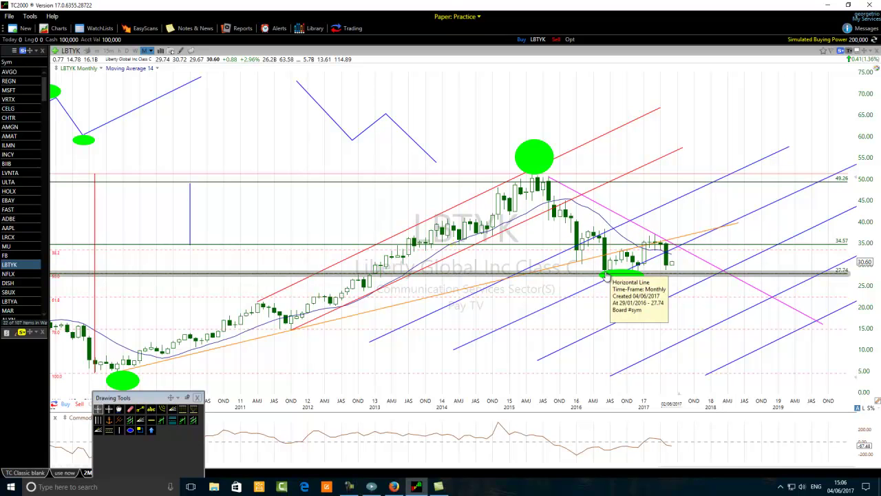
{"action": "mouse_move", "coordinate": [623, 255]}
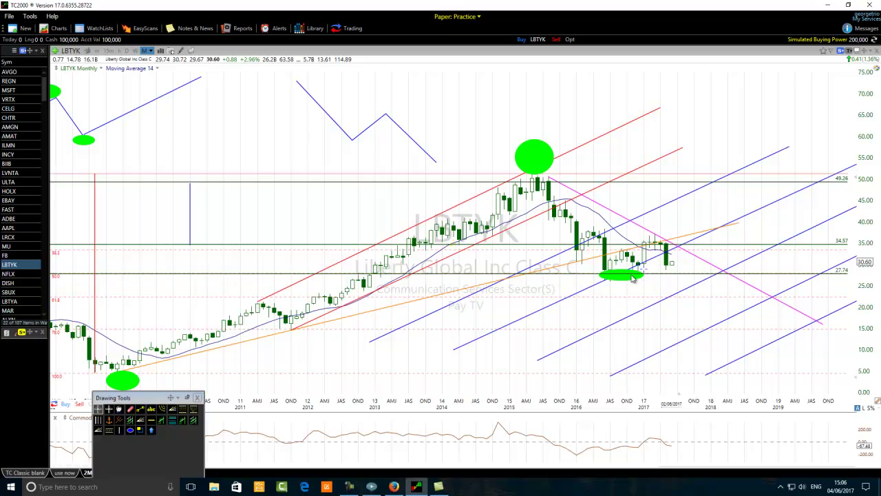
Move the mid-2016 ellipse down clear of the candles and nudge the lowest horizontal line to 27.76
{"action": "right_click", "coordinate": [617, 278]}
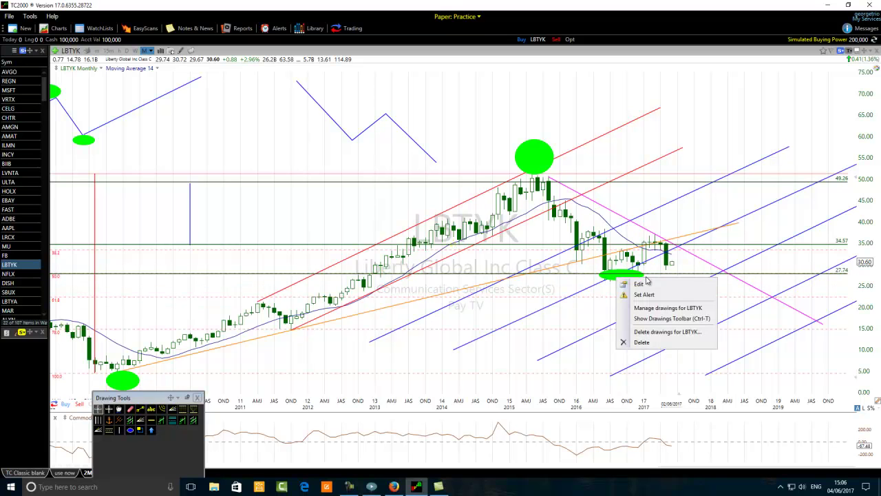
{"action": "left_click", "coordinate": [615, 277]}
{"action": "left_click_drag", "start_coordinate": [614, 277], "coordinate": [587, 308]}
{"action": "left_click_drag", "start_coordinate": [603, 277], "coordinate": [616, 275]}
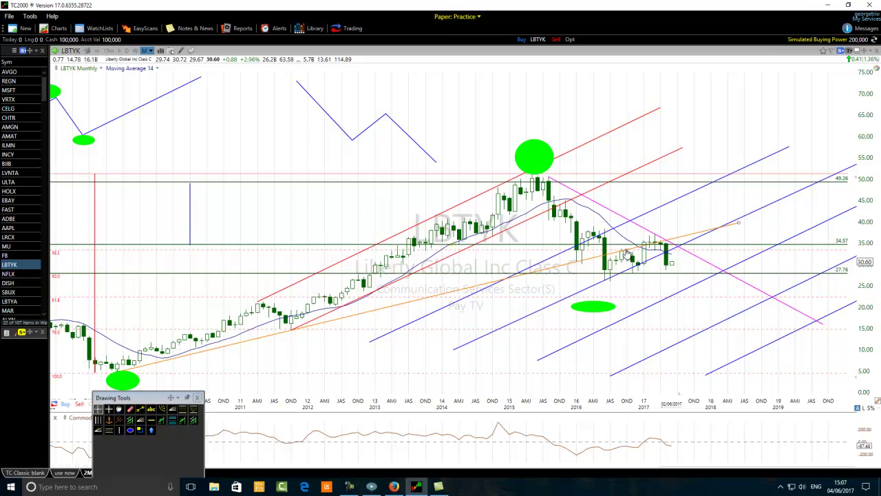
Move the lowered green ellipse onto the 27.76 line beneath the late-2016 low
{"action": "left_click_drag", "start_coordinate": [594, 310], "coordinate": [645, 284]}
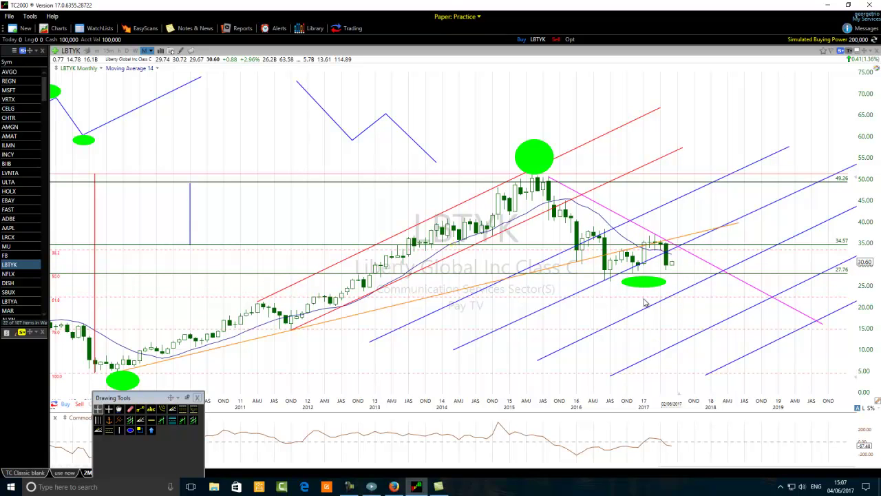
{"action": "left_click", "coordinate": [648, 282]}
{"action": "left_click_drag", "start_coordinate": [648, 283], "coordinate": [648, 273]}
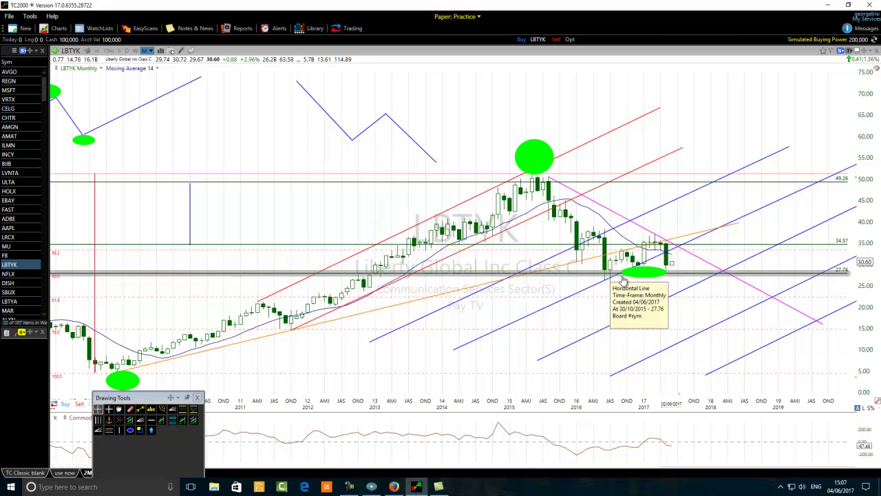
Move the green ellipse on the 27.76 line back beneath the mid-2016 low
{"action": "scroll", "coordinate": [638, 273], "scroll_direction": "up", "scroll_amount": 2}
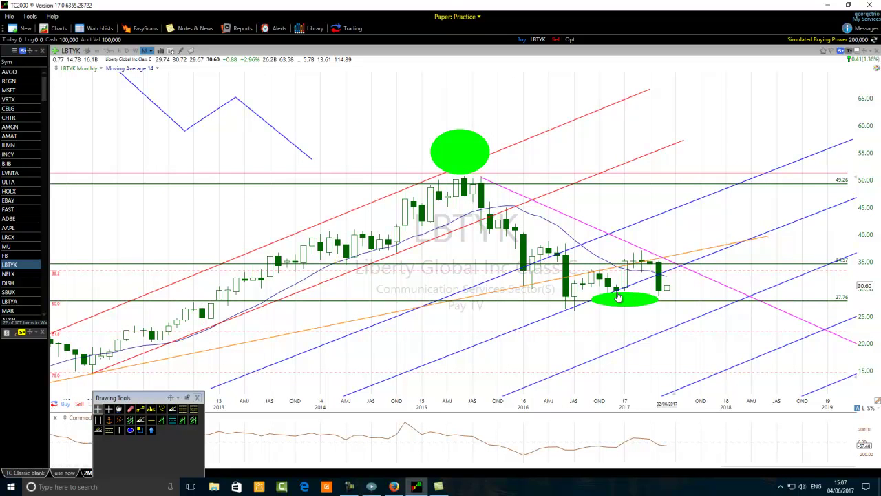
{"action": "mouse_move", "coordinate": [597, 278]}
{"action": "mouse_move", "coordinate": [622, 293]}
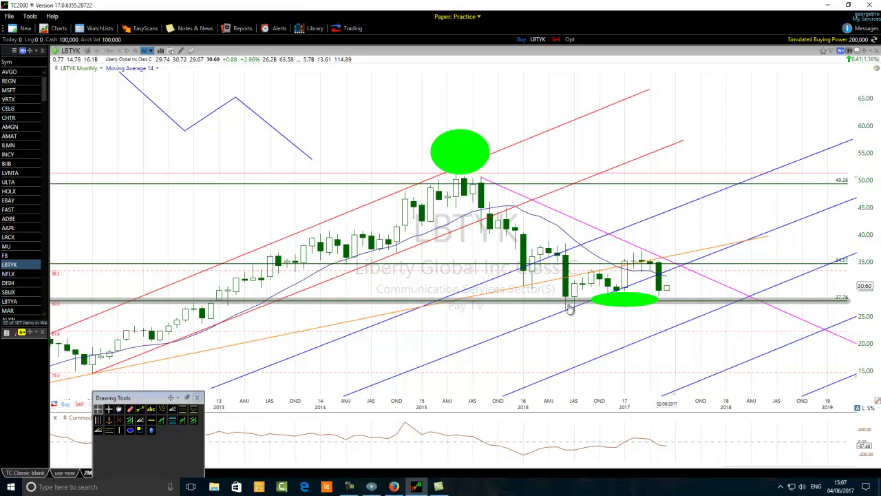
{"action": "mouse_move", "coordinate": [570, 306]}
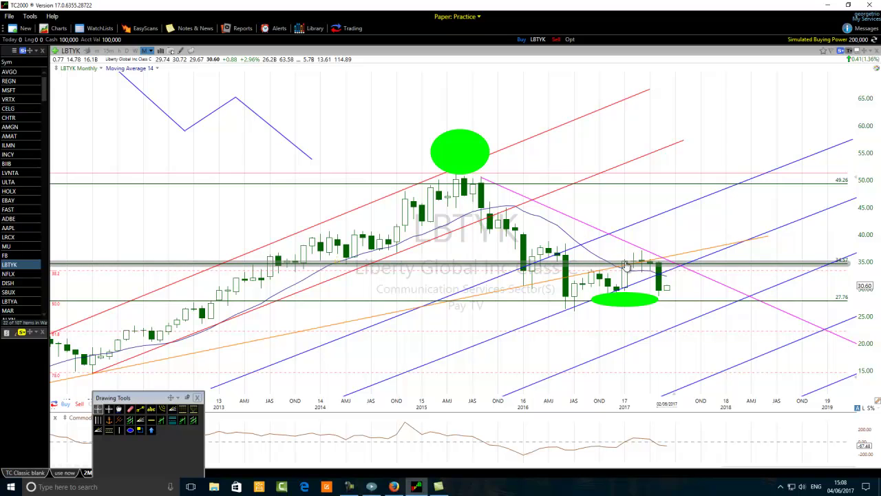
{"action": "mouse_move", "coordinate": [625, 265]}
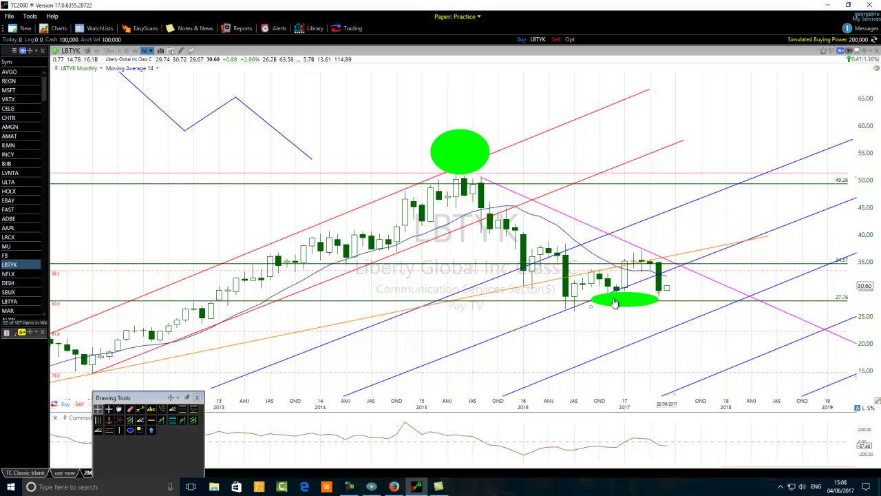
{"action": "left_click_drag", "start_coordinate": [624, 302], "coordinate": [577, 309]}
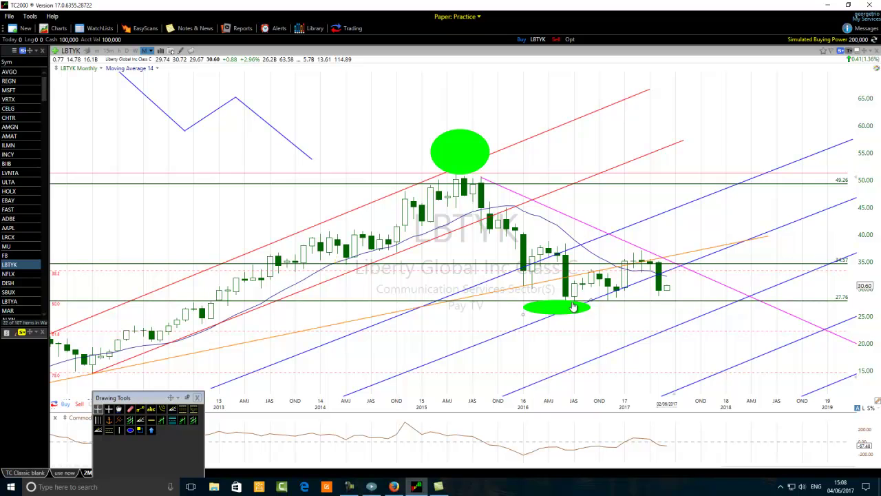
{"action": "mouse_move", "coordinate": [582, 280]}
{"action": "mouse_move", "coordinate": [575, 305]}
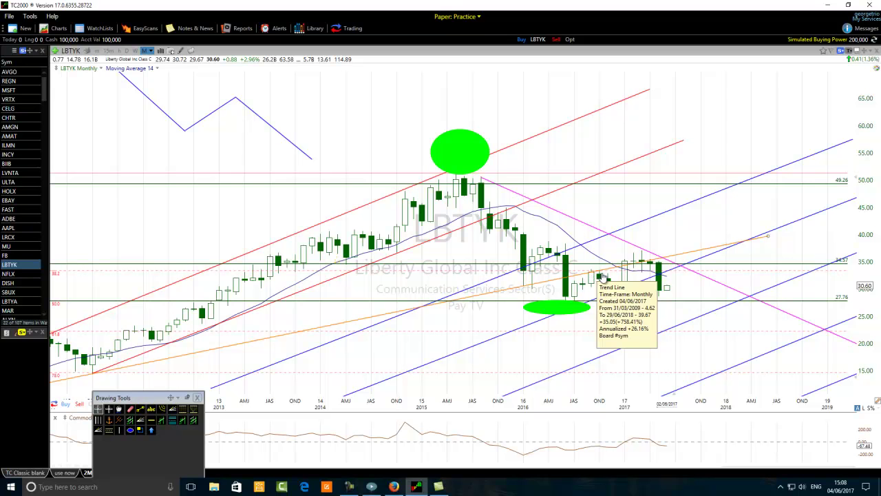
Examine the October 2016 candle's price data and how the neighbouring lows sit against the 27.76 line
{"action": "left_click_drag", "start_coordinate": [600, 280], "coordinate": [604, 282]}
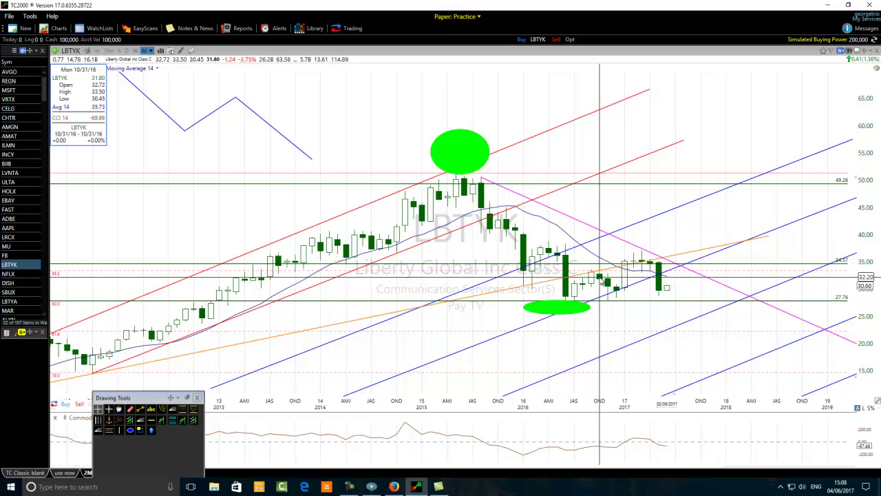
{"action": "left_click", "coordinate": [603, 280]}
{"action": "left_click", "coordinate": [603, 280]}
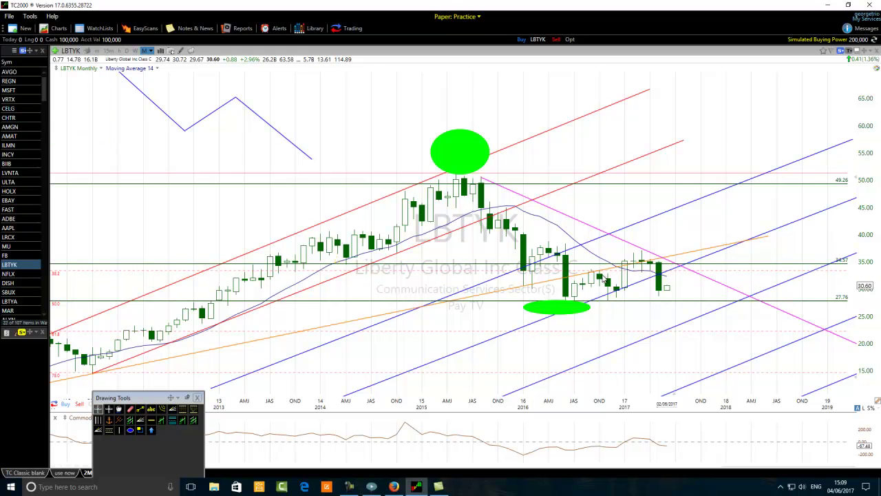
{"action": "left_click", "coordinate": [603, 280]}
{"action": "left_click", "coordinate": [603, 280]}
{"action": "left_click", "coordinate": [601, 281]}
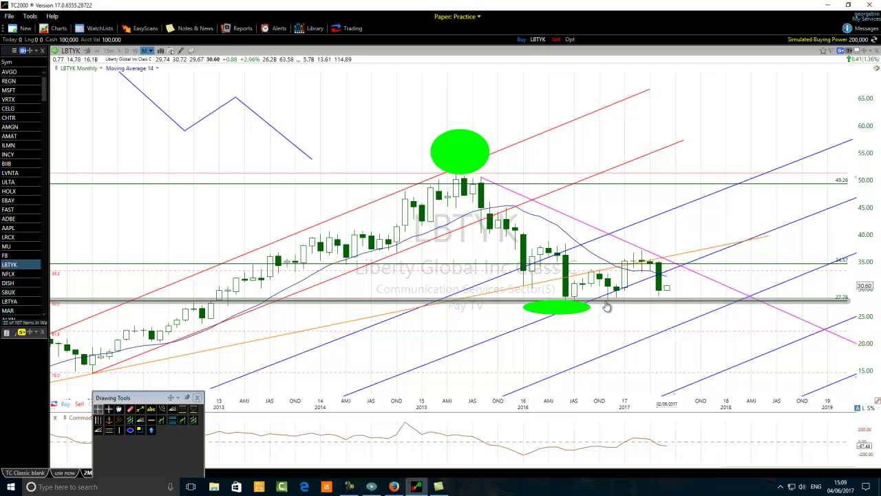
{"action": "mouse_move", "coordinate": [606, 306]}
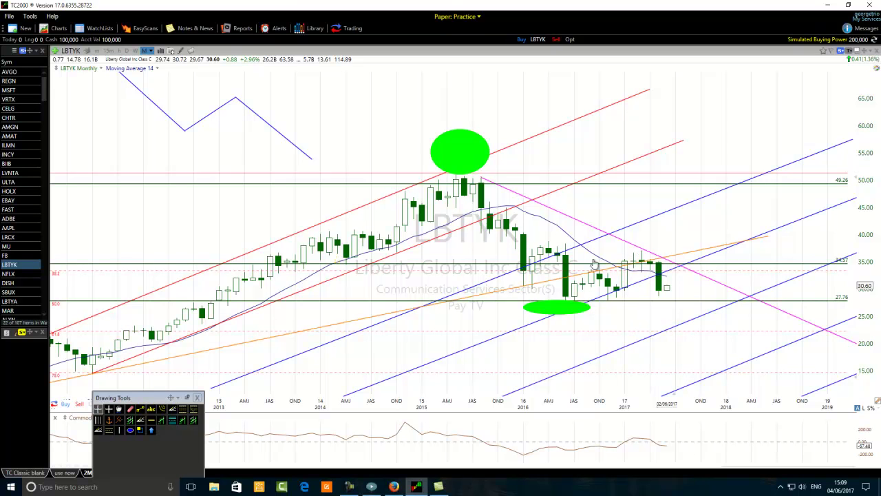
Move the green ellipse from the mid-2016 low to just below the late-2016 lows, clear of the candles and the 27.76 line
{"action": "scroll", "coordinate": [463, 330], "scroll_direction": "down", "scroll_amount": 1}
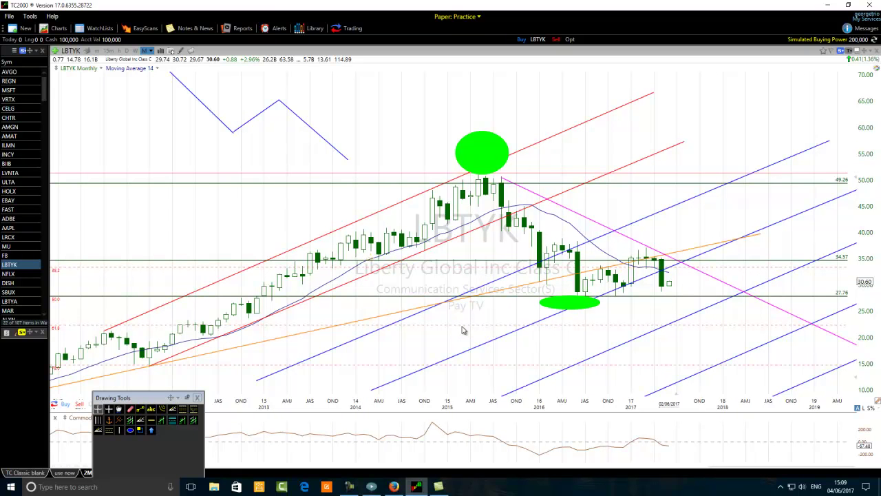
{"action": "left_click_drag", "start_coordinate": [565, 311], "coordinate": [609, 318]}
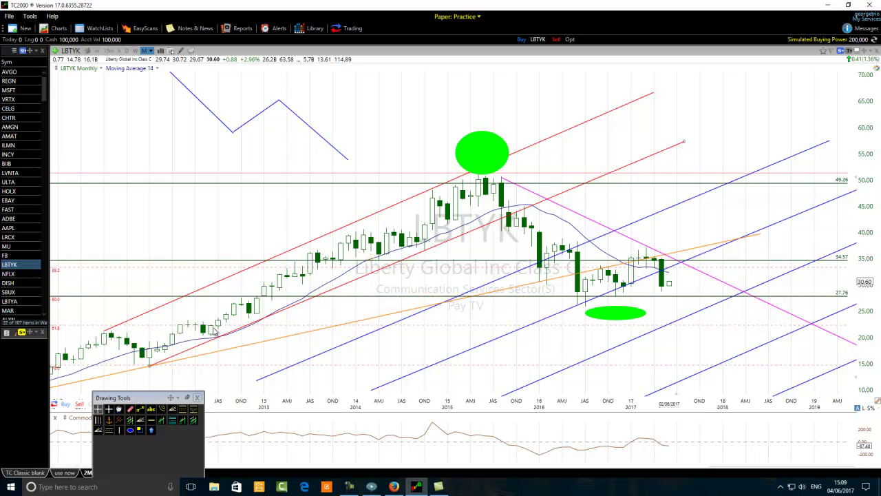
{"action": "mouse_move", "coordinate": [69, 304]}
{"action": "left_click", "coordinate": [618, 328]}
{"action": "mouse_move", "coordinate": [631, 317]}
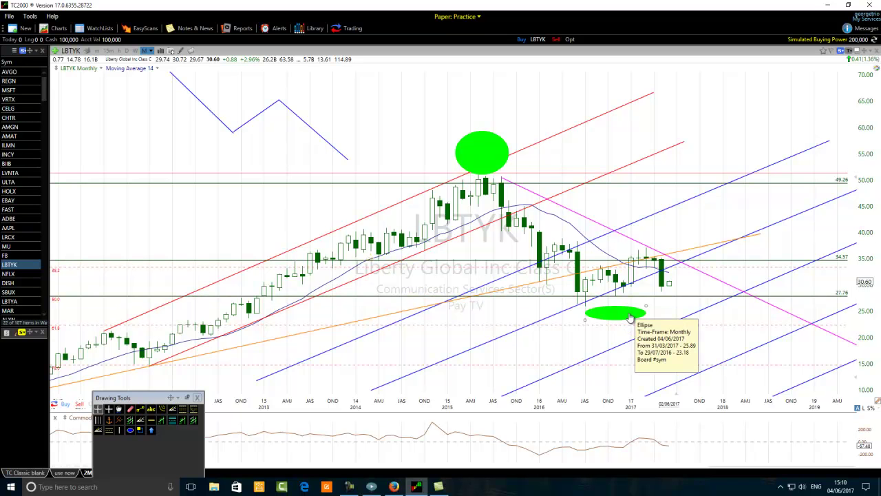
Sketch a two-leg blue zigzag, a long rise followed by a steep drop, in the empty area before the existing wave sketches
{"action": "scroll", "coordinate": [575, 364], "scroll_direction": "down", "scroll_amount": 3}
{"action": "scroll", "coordinate": [531, 346], "scroll_direction": "down", "scroll_amount": 3}
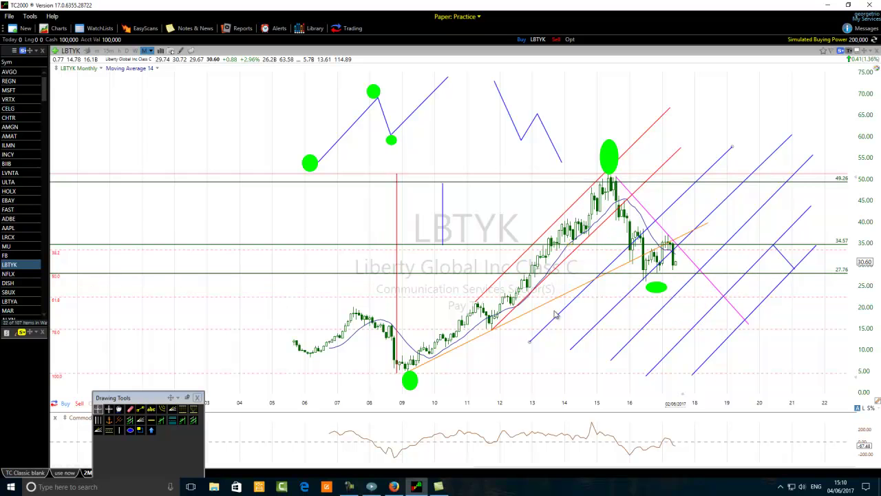
{"action": "left_click", "coordinate": [140, 409]}
{"action": "mouse_move", "coordinate": [115, 165]}
{"action": "left_mouse_down"}
{"action": "mouse_move", "coordinate": [239, 88]}
{"action": "mouse_move", "coordinate": [272, 89]}
{"action": "mouse_move", "coordinate": [266, 154]}
{"action": "left_mouse_up"}
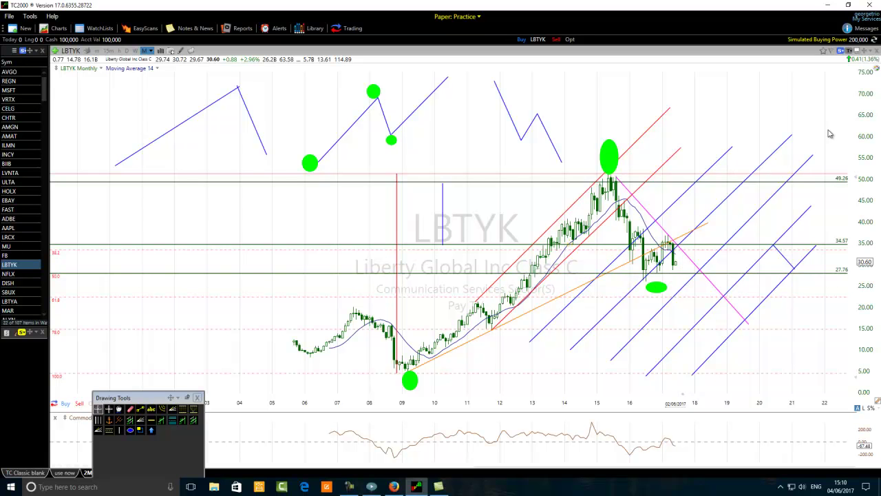
Compare the short falling blue segment with the 2015–2016 decline by placing it alongside, and leave it beside the 2011 pullback
{"action": "scroll", "coordinate": [486, 222], "scroll_direction": "up", "scroll_amount": 3}
{"action": "scroll", "coordinate": [486, 222], "scroll_direction": "up", "scroll_amount": 2}
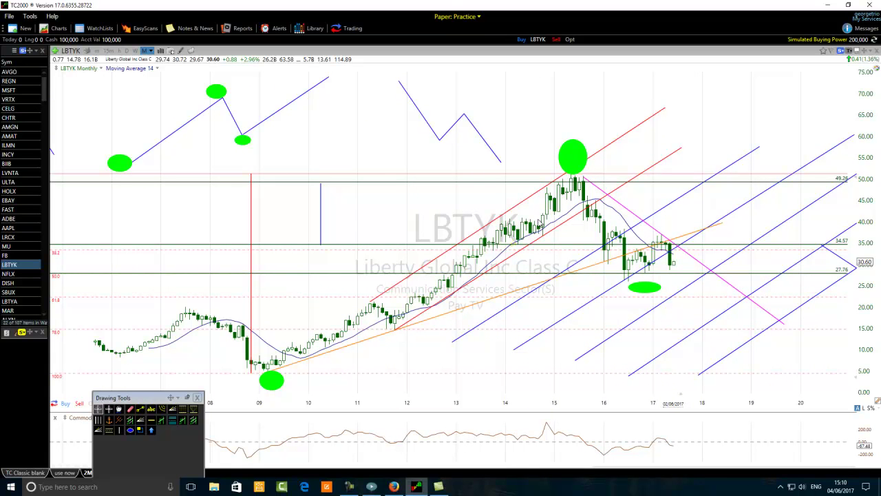
{"action": "mouse_move", "coordinate": [542, 241]}
{"action": "left_click_drag", "start_coordinate": [526, 224], "coordinate": [572, 241]}
{"action": "mouse_move", "coordinate": [604, 256]}
{"action": "mouse_move", "coordinate": [661, 251]}
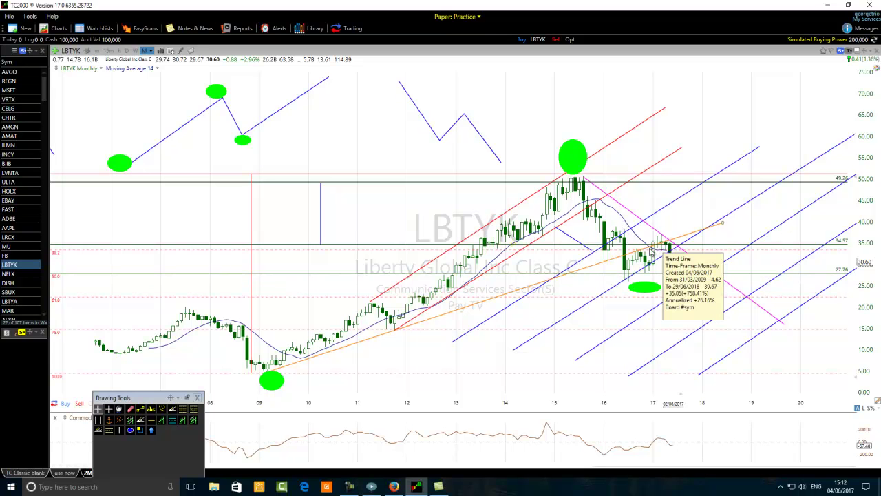
{"action": "mouse_move", "coordinate": [572, 241]}
{"action": "left_mouse_down"}
{"action": "mouse_move", "coordinate": [577, 227]}
{"action": "mouse_move", "coordinate": [585, 235]}
{"action": "left_mouse_up"}
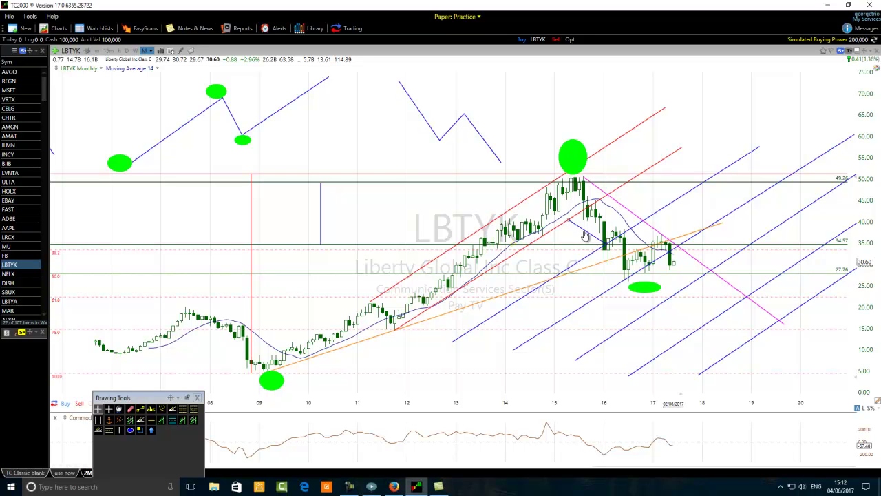
{"action": "left_click_drag", "start_coordinate": [585, 236], "coordinate": [418, 322]}
{"action": "right_click", "coordinate": [670, 205]}
{"action": "left_click", "coordinate": [784, 203]}
Examine the decline from the 2015 high to the 27.76 line and the position of the latest candle
{"action": "mouse_move", "coordinate": [695, 241]}
{"action": "mouse_move", "coordinate": [672, 274]}
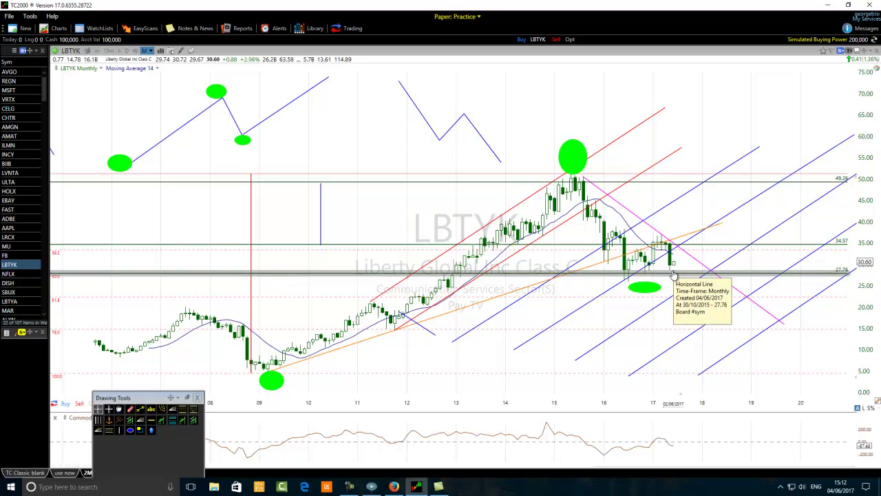
{"action": "mouse_move", "coordinate": [673, 255]}
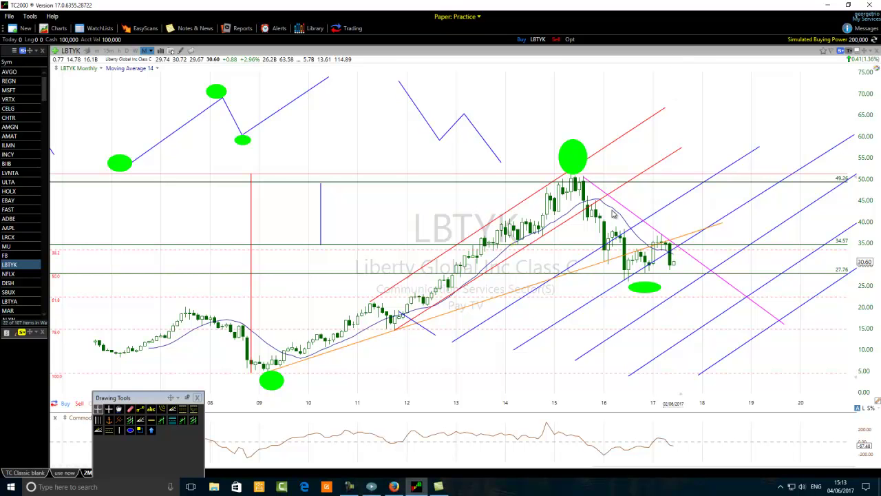
{"action": "mouse_move", "coordinate": [599, 204]}
{"action": "left_click", "coordinate": [569, 187]}
{"action": "left_click", "coordinate": [569, 174]}
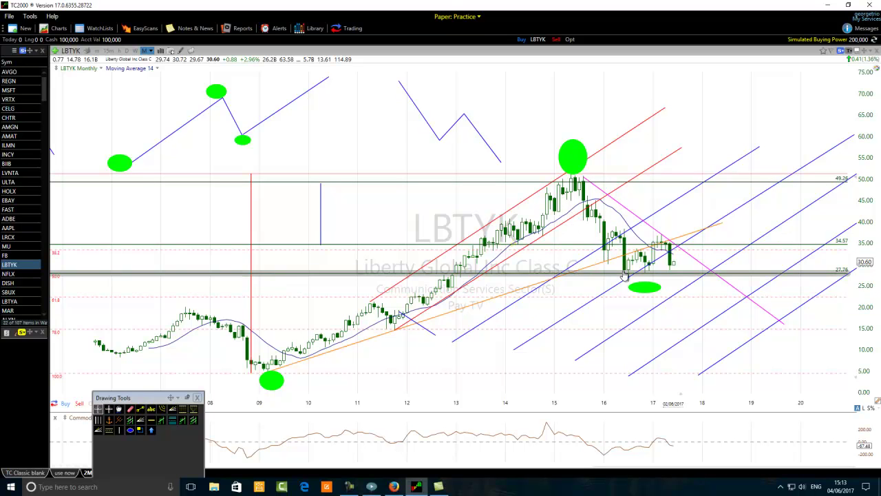
{"action": "mouse_move", "coordinate": [629, 283]}
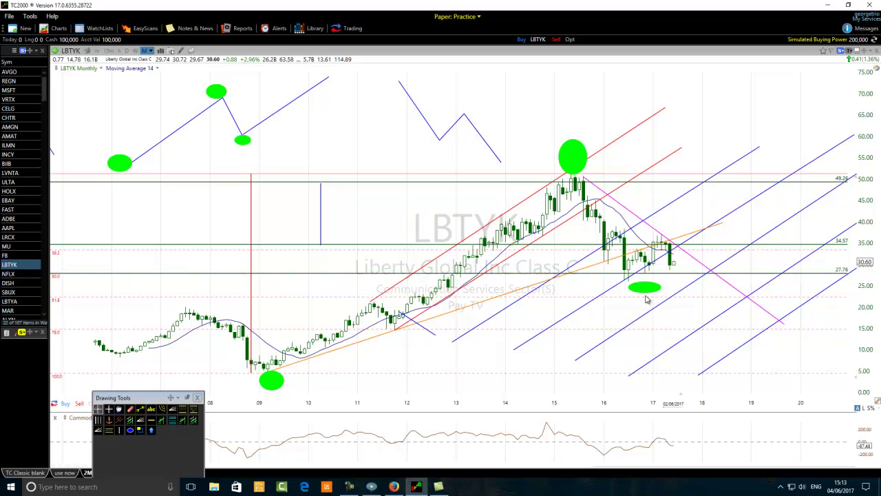
Draw a short rising blue trend line from beneath the latest candle, just above the 27.76 line, up to the 34.57 line
{"action": "left_click", "coordinate": [140, 409]}
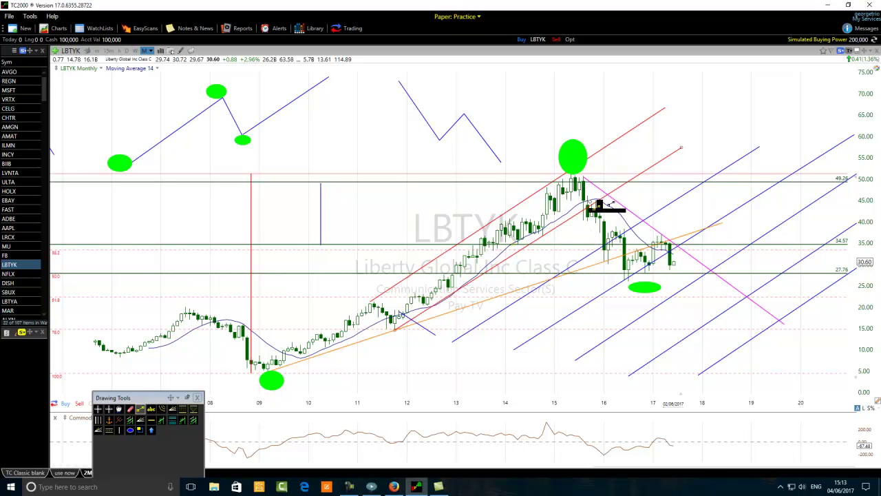
{"action": "left_click", "coordinate": [624, 208]}
{"action": "mouse_move", "coordinate": [675, 275]}
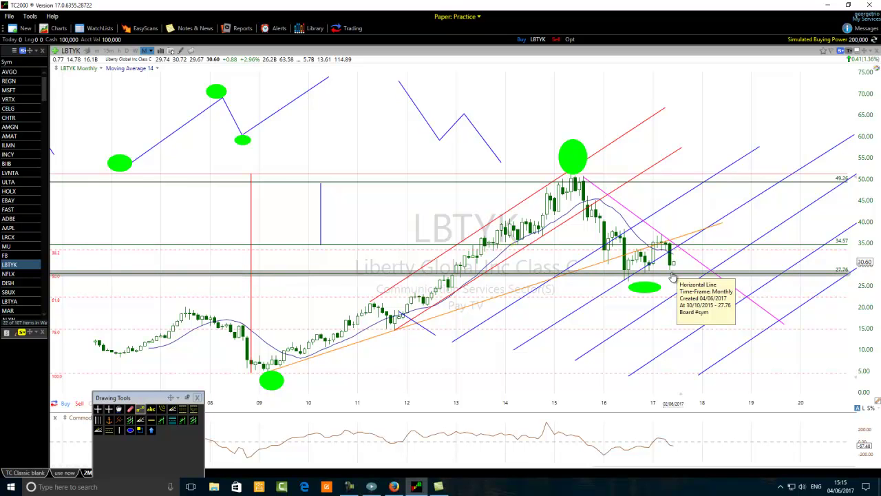
{"action": "left_click_drag", "start_coordinate": [673, 276], "coordinate": [689, 259]}
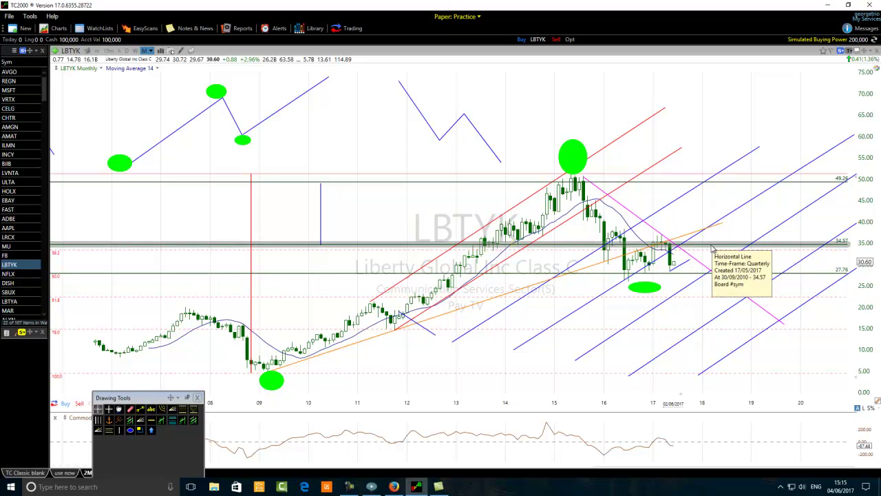
{"action": "left_click_drag", "start_coordinate": [682, 260], "coordinate": [703, 244]}
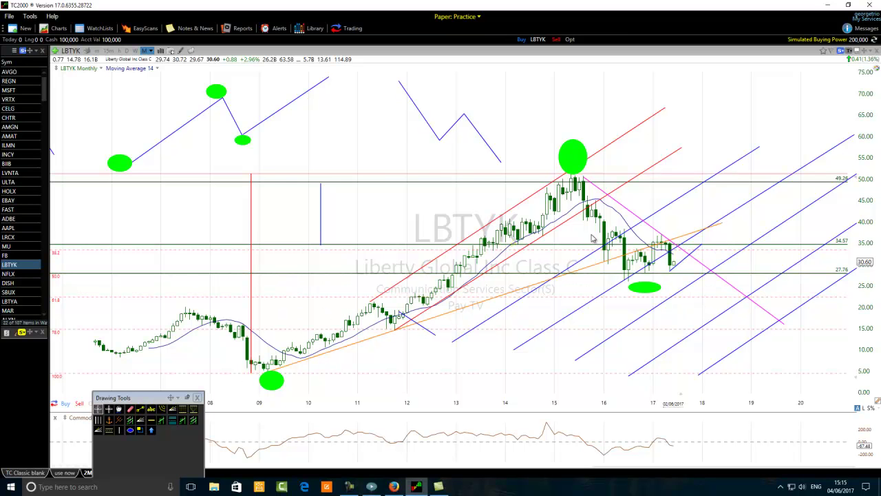
Draw a falling trend line along the 2016 lows, roughly parallel to the magenta line from the 2015 high, and colour it magenta
{"action": "scroll", "coordinate": [593, 239], "scroll_direction": "down", "scroll_amount": 2}
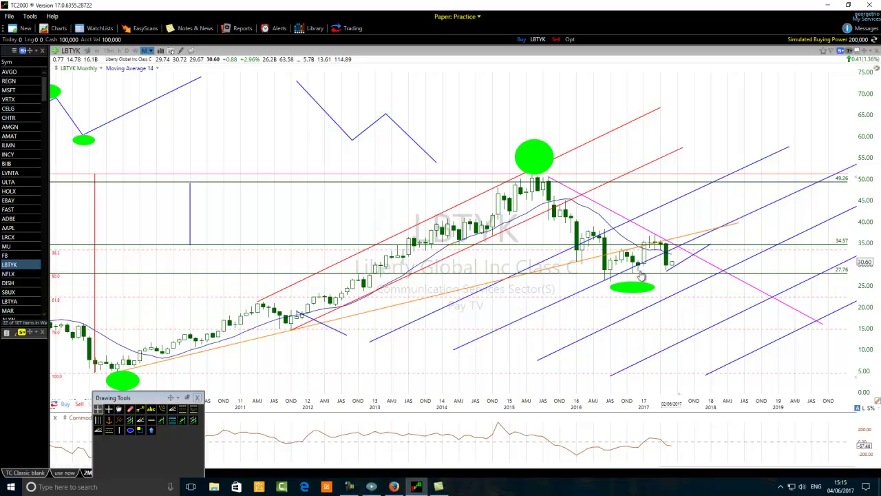
{"action": "mouse_move", "coordinate": [641, 275]}
{"action": "mouse_move", "coordinate": [575, 256]}
{"action": "left_mouse_down"}
{"action": "mouse_move", "coordinate": [818, 380]}
{"action": "mouse_move", "coordinate": [837, 377]}
{"action": "mouse_move", "coordinate": [830, 392]}
{"action": "left_mouse_up"}
{"action": "right_click", "coordinate": [693, 319]}
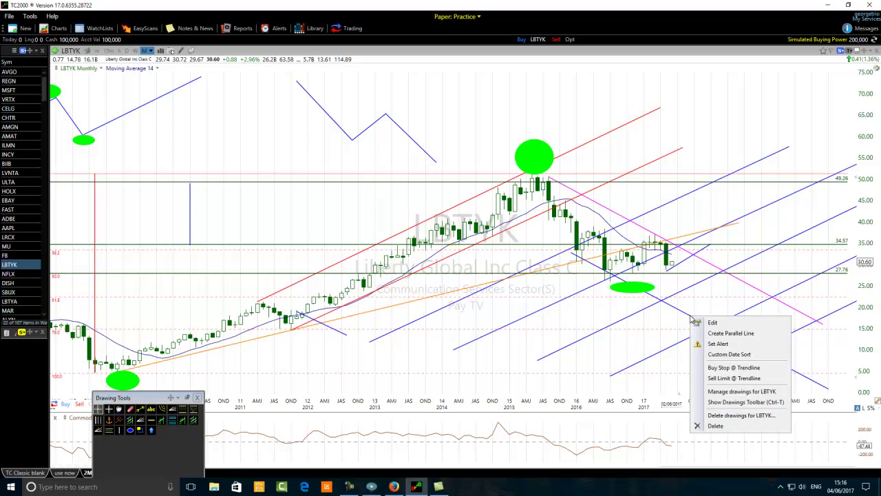
{"action": "left_click", "coordinate": [716, 323]}
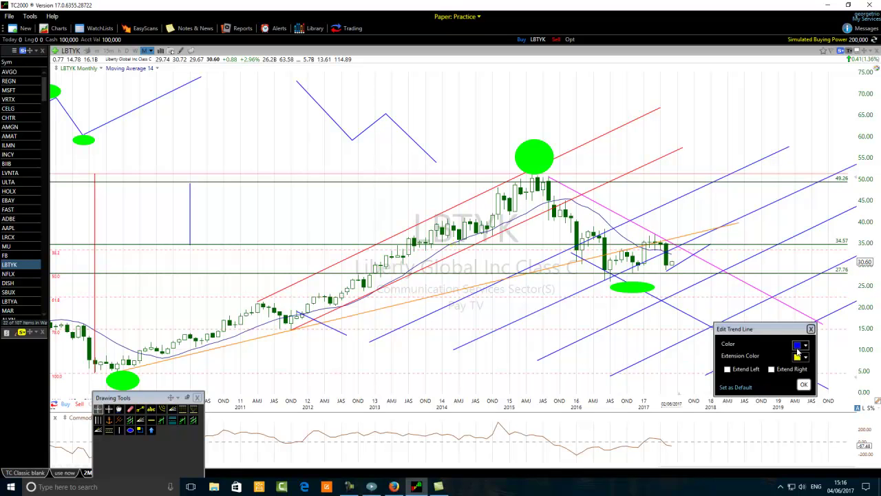
{"action": "left_click", "coordinate": [798, 346]}
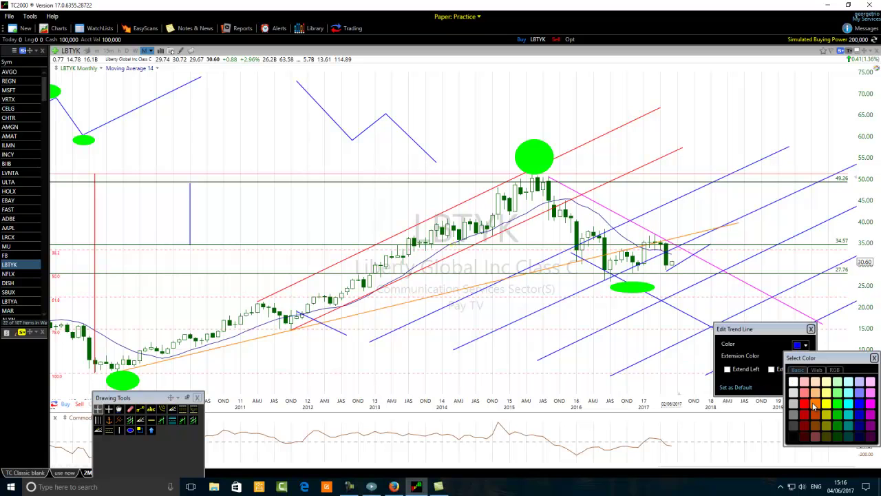
{"action": "left_click", "coordinate": [871, 407]}
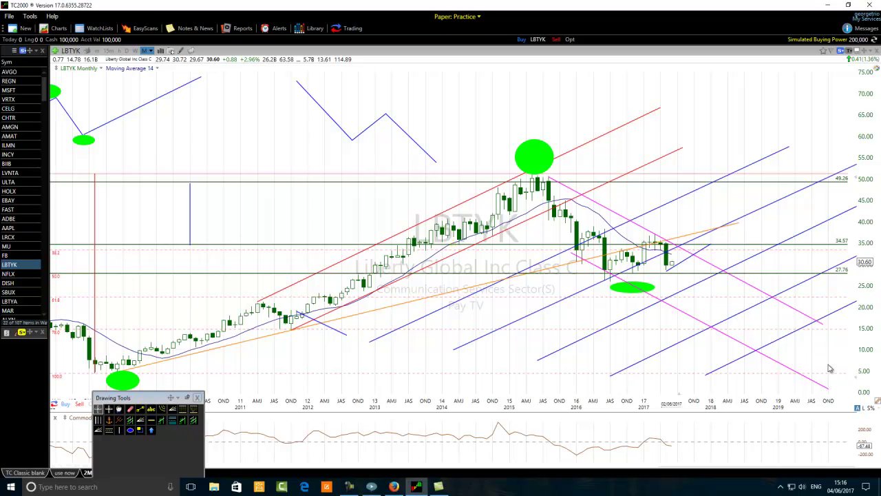
Draw a projected drop from the latest candle at 31.36 to 21.13 and mark its lower end with a green ellipse
{"action": "left_click", "coordinate": [140, 410]}
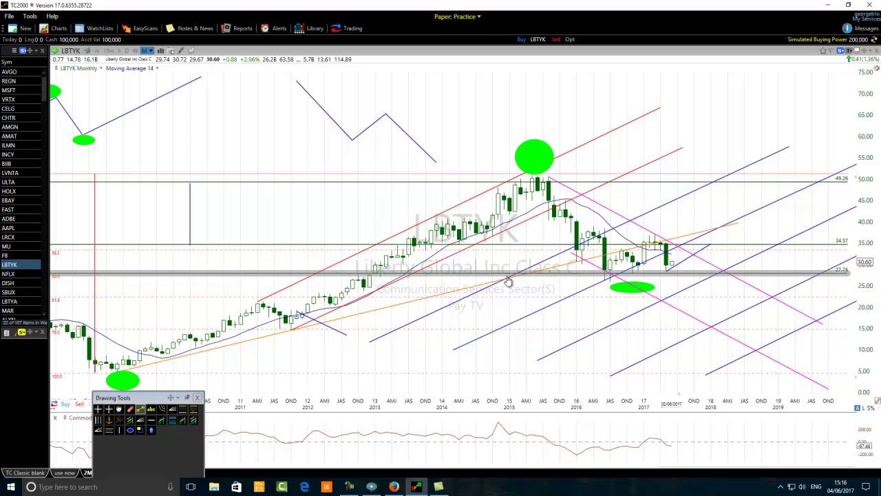
{"action": "left_click_drag", "start_coordinate": [668, 264], "coordinate": [661, 304]}
{"action": "left_click", "coordinate": [129, 430]}
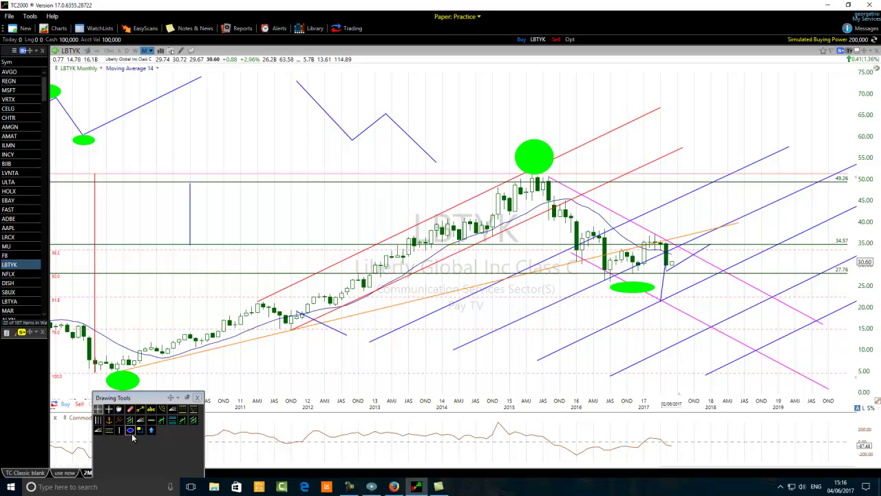
{"action": "left_click_drag", "start_coordinate": [688, 294], "coordinate": [655, 313]}
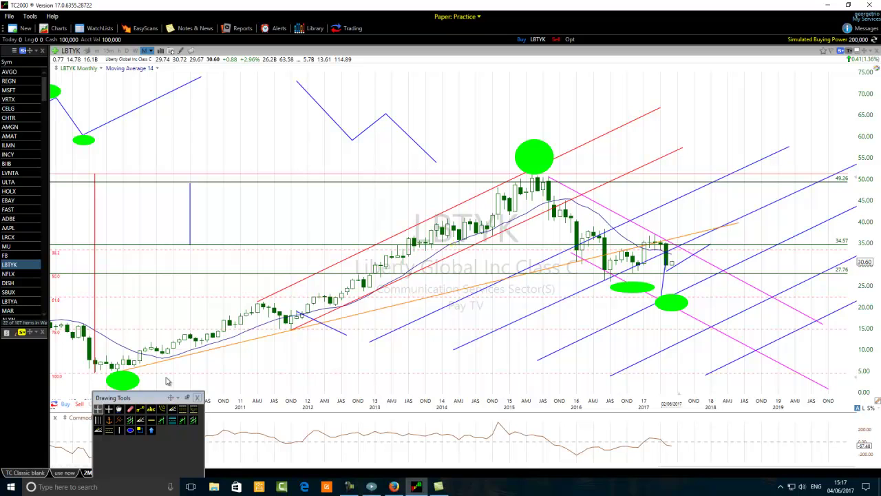
Delete the green ellipse beneath the late-2016 lows and place a green ellipse above the early-2017 high
{"action": "left_click", "coordinate": [131, 410]}
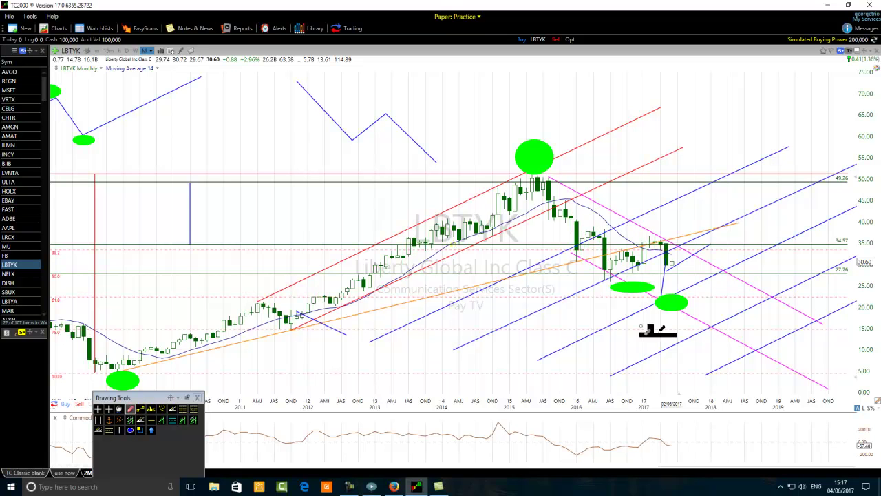
{"action": "left_click", "coordinate": [631, 292]}
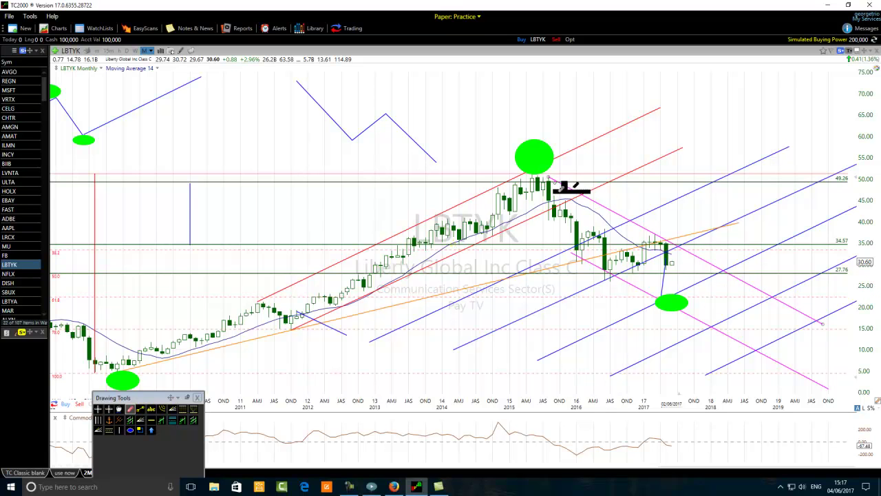
{"action": "left_click", "coordinate": [130, 429]}
{"action": "mouse_move", "coordinate": [692, 232]}
{"action": "left_mouse_down"}
{"action": "mouse_move", "coordinate": [702, 228]}
{"action": "mouse_move", "coordinate": [666, 242]}
{"action": "left_mouse_up"}
{"action": "key", "text": "Escape"}
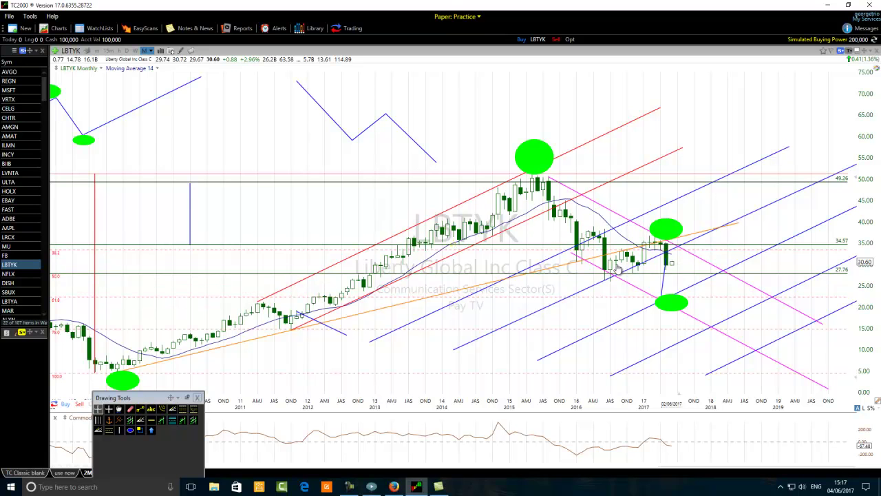
{"action": "left_click", "coordinate": [651, 247]}
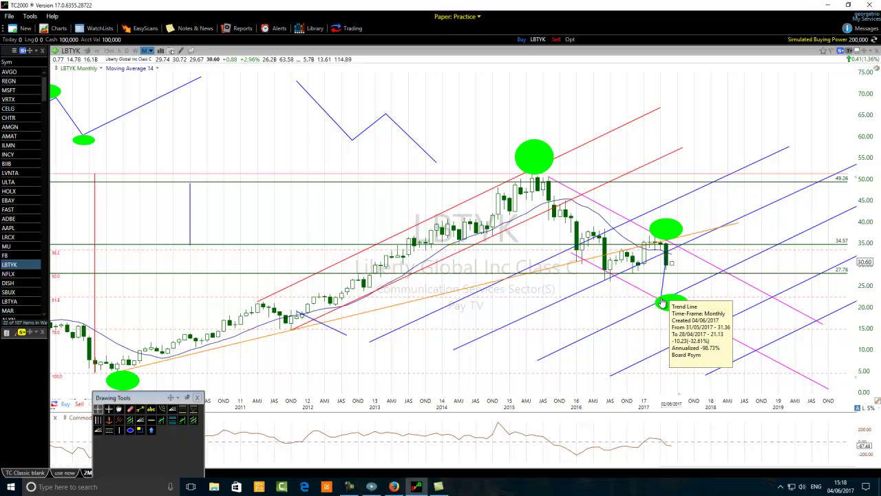
Add a horizontal line at 22.09 across the 2011 high and mark that high with a small green ellipse
{"action": "left_click", "coordinate": [152, 419]}
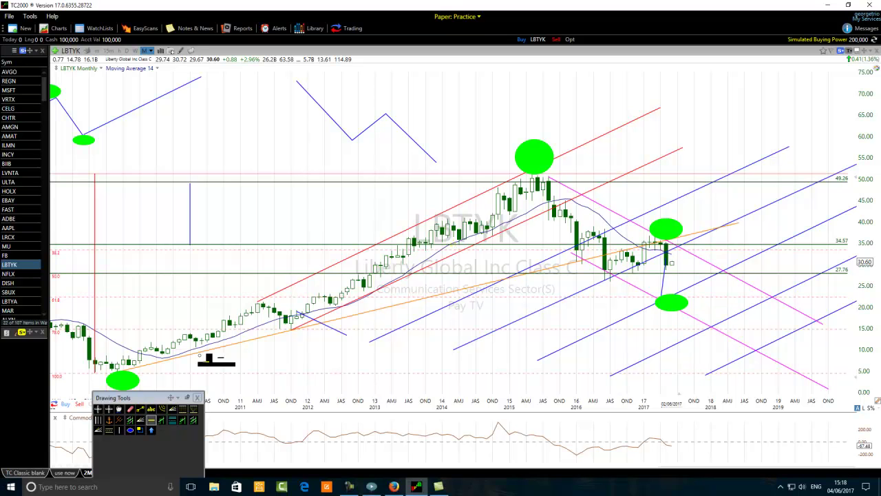
{"action": "left_click", "coordinate": [262, 299]}
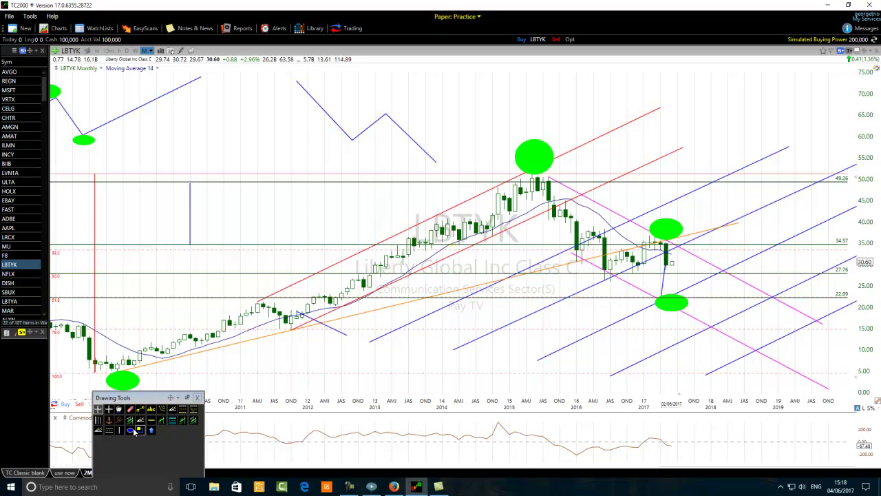
{"action": "left_click", "coordinate": [131, 431]}
{"action": "mouse_move", "coordinate": [256, 279]}
{"action": "left_mouse_down"}
{"action": "mouse_move", "coordinate": [268, 311]}
{"action": "mouse_move", "coordinate": [267, 299]}
{"action": "left_mouse_up"}
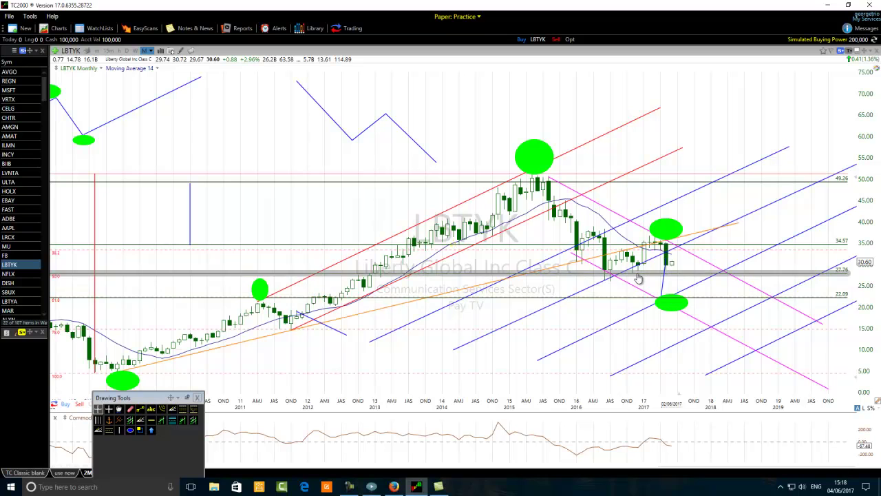
Draw a projected rally line from the green ellipse at the projected low, about 21.45, up to about 70.09 at the end of 2019
{"action": "mouse_move", "coordinate": [670, 305]}
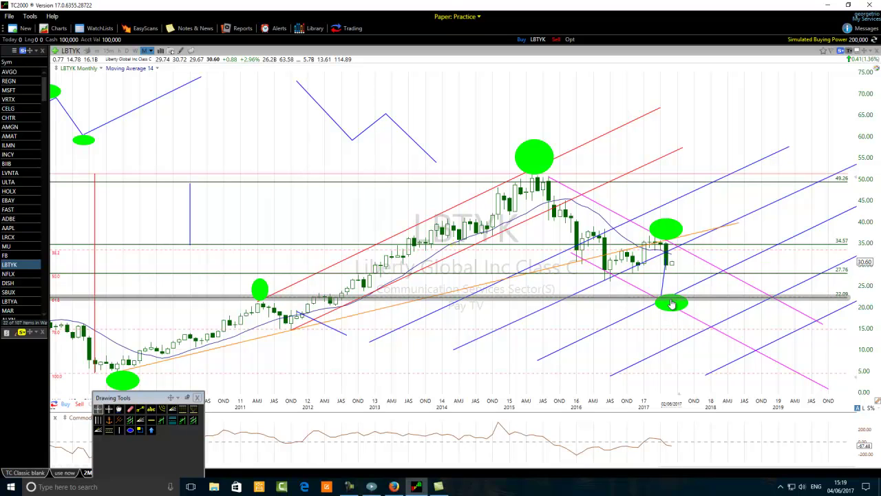
{"action": "left_click", "coordinate": [141, 409]}
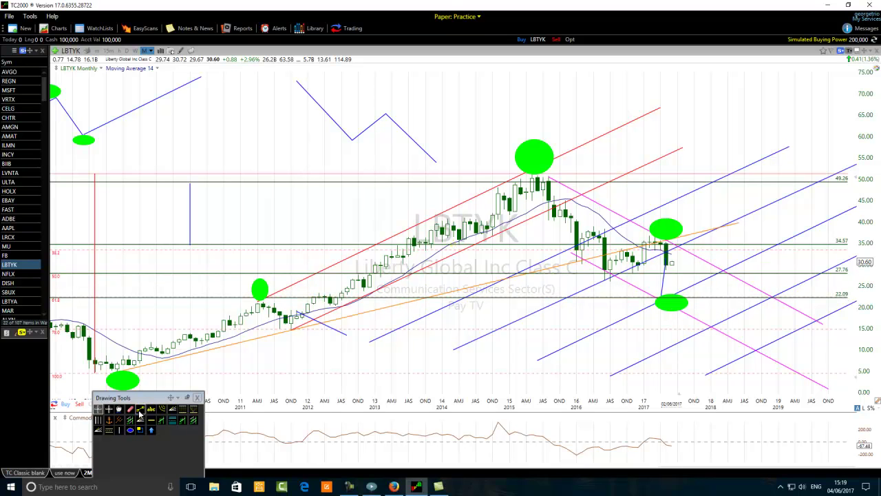
{"action": "mouse_move", "coordinate": [666, 300]}
{"action": "left_mouse_down"}
{"action": "mouse_move", "coordinate": [724, 264]}
{"action": "mouse_move", "coordinate": [717, 269]}
{"action": "left_mouse_up"}
{"action": "mouse_move", "coordinate": [705, 265]}
{"action": "mouse_move", "coordinate": [674, 304]}
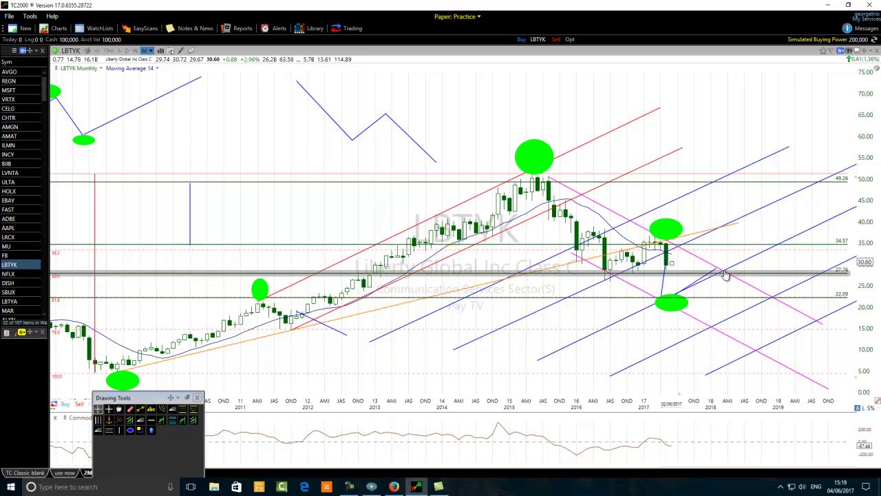
{"action": "left_click_drag", "start_coordinate": [716, 272], "coordinate": [840, 96]}
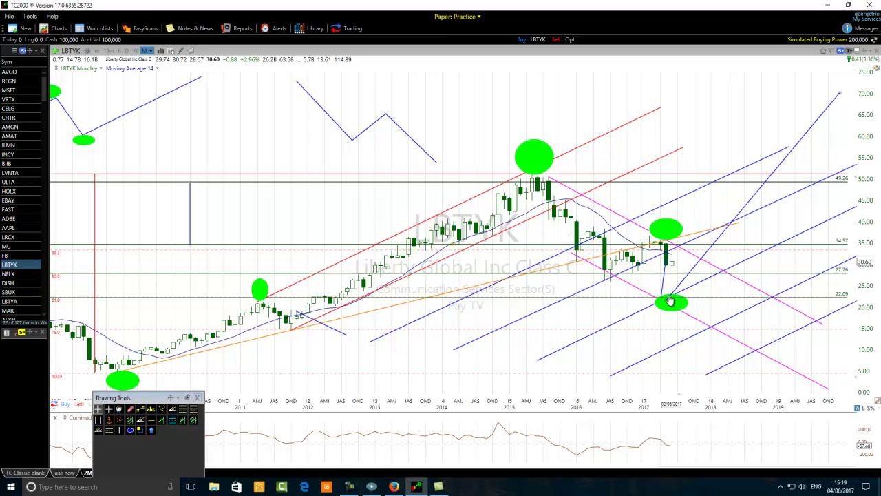
Place a small green ellipse where the projected rally line meets the upper magenta trend line, near 31
{"action": "mouse_move", "coordinate": [674, 298]}
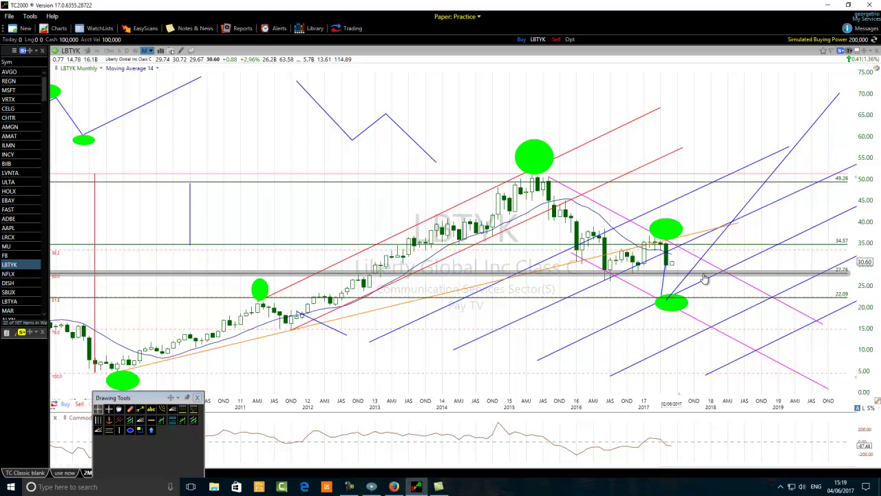
{"action": "mouse_move", "coordinate": [705, 278]}
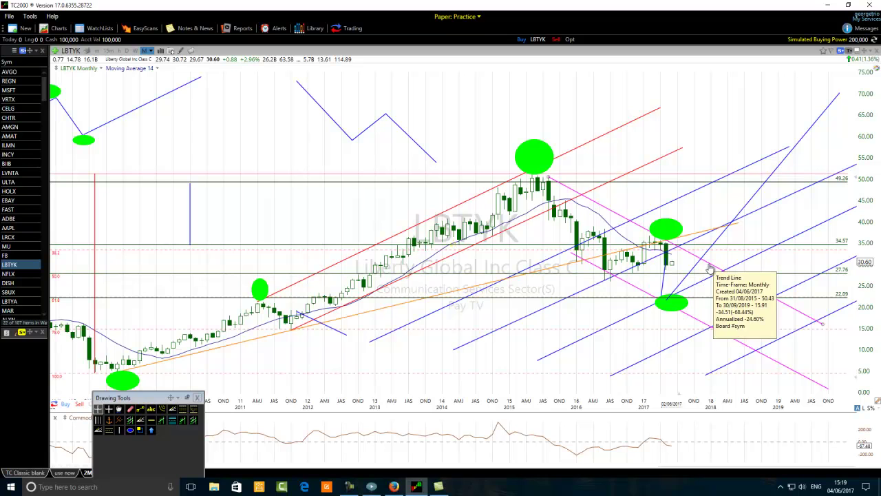
{"action": "left_click", "coordinate": [130, 430]}
{"action": "left_click_drag", "start_coordinate": [708, 255], "coordinate": [694, 269]}
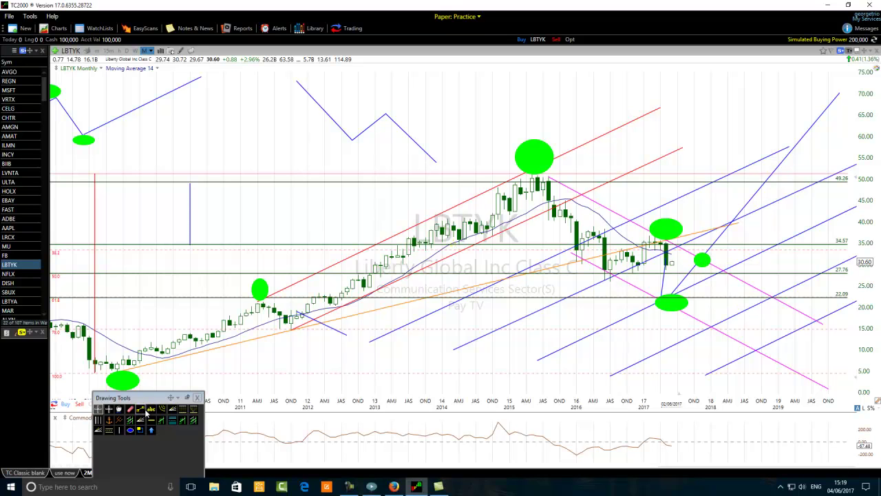
Draw a projected drop from the small green ellipse to the lower magenta line near 16 and mark its end with a green ellipse
{"action": "left_click", "coordinate": [141, 409]}
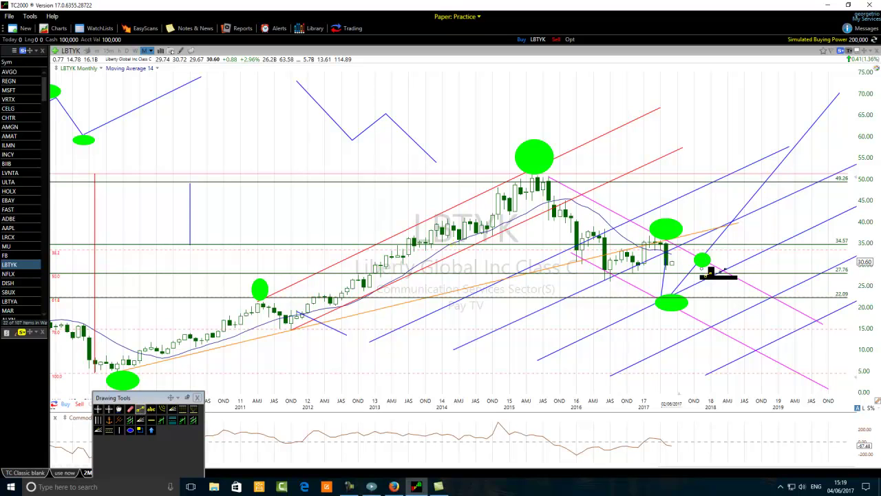
{"action": "left_click_drag", "start_coordinate": [709, 277], "coordinate": [716, 325]}
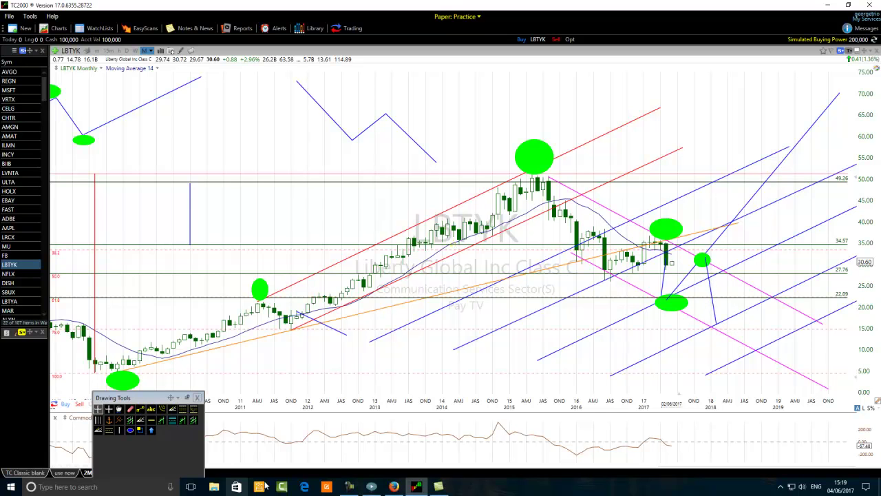
{"action": "left_click", "coordinate": [130, 430]}
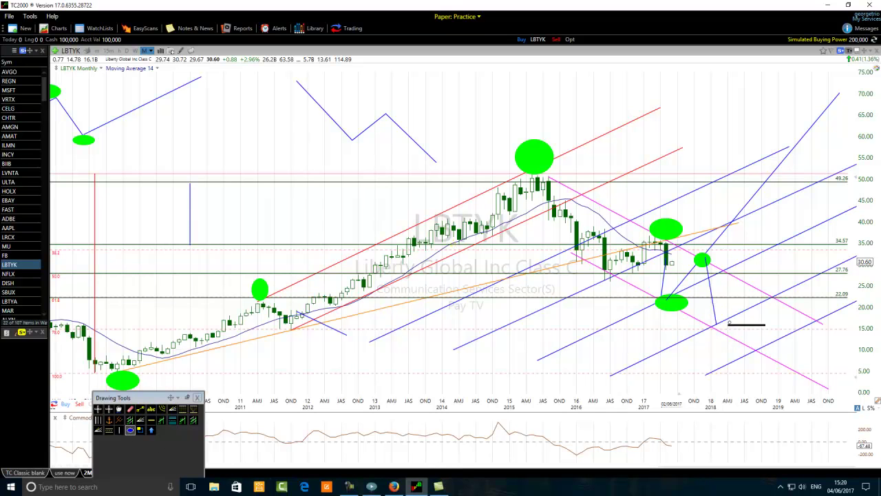
{"action": "left_click_drag", "start_coordinate": [727, 321], "coordinate": [696, 347]}
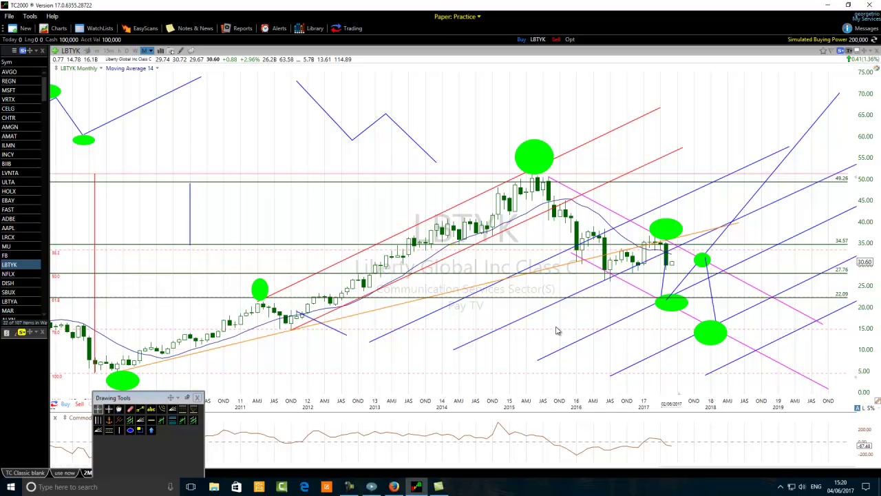
Examine the 2016 and early-2017 candles against the magenta channel and the orange trend line
{"action": "mouse_move", "coordinate": [609, 275]}
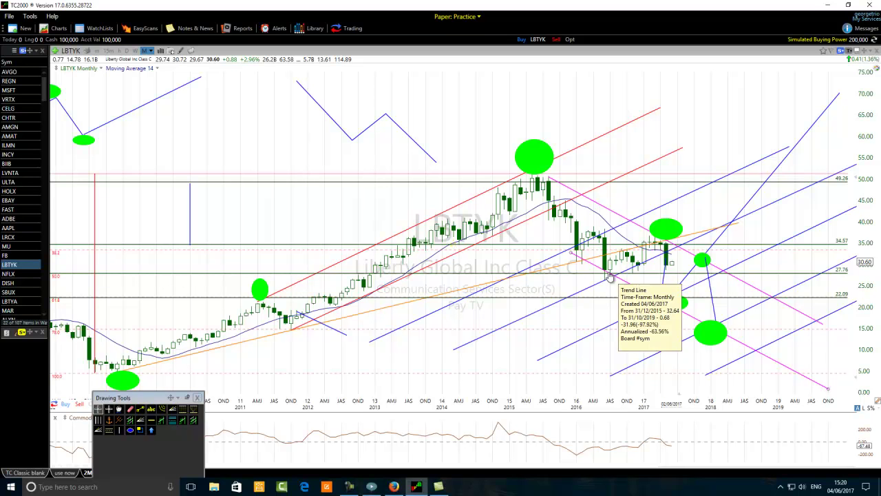
{"action": "scroll", "coordinate": [610, 275], "scroll_direction": "up", "scroll_amount": 2}
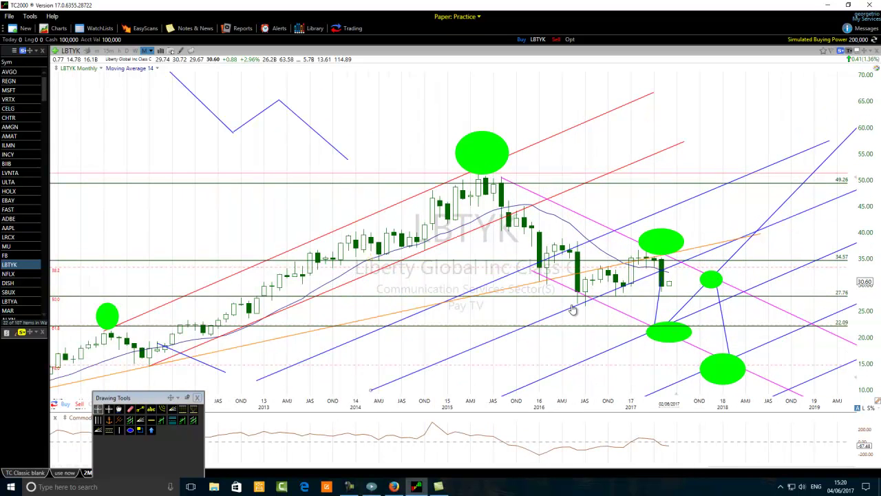
{"action": "scroll", "coordinate": [575, 313], "scroll_direction": "up", "scroll_amount": 1}
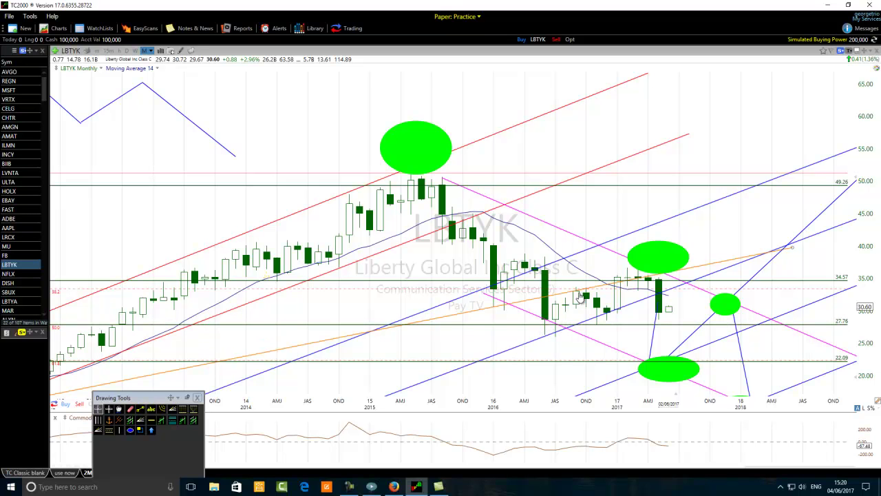
{"action": "mouse_move", "coordinate": [586, 293]}
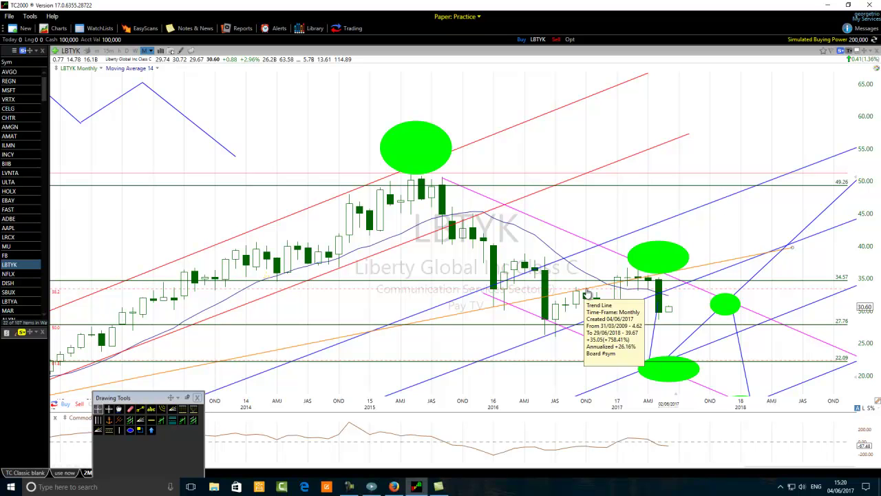
{"action": "scroll", "coordinate": [550, 319], "scroll_direction": "up", "scroll_amount": 3}
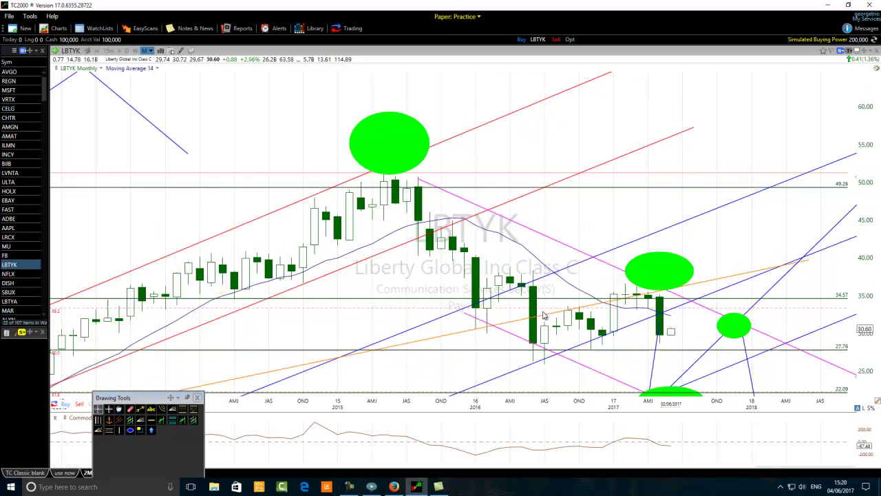
{"action": "scroll", "coordinate": [396, 332], "scroll_direction": "down", "scroll_amount": 5}
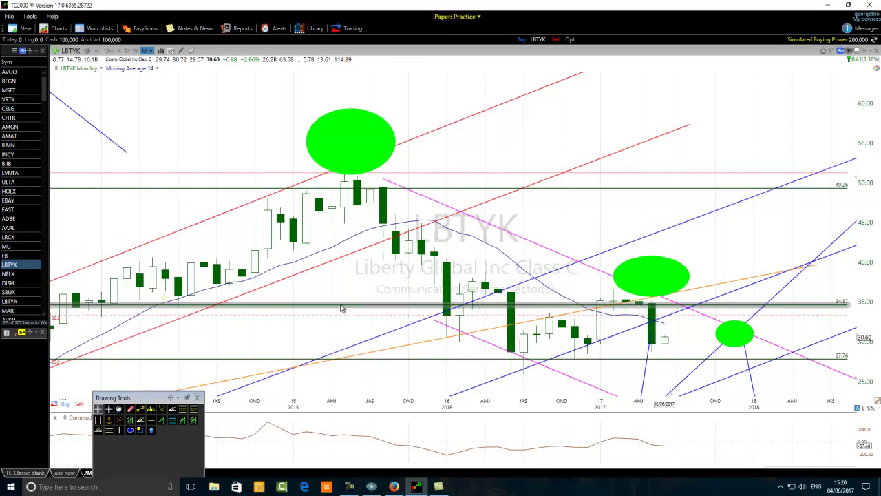
{"action": "scroll", "coordinate": [178, 375], "scroll_direction": "down", "scroll_amount": 3}
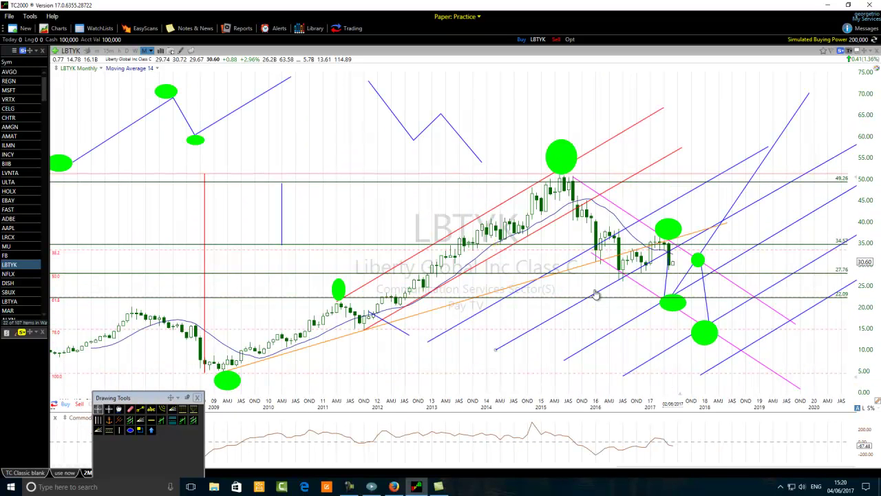
{"action": "scroll", "coordinate": [597, 295], "scroll_direction": "up", "scroll_amount": 2}
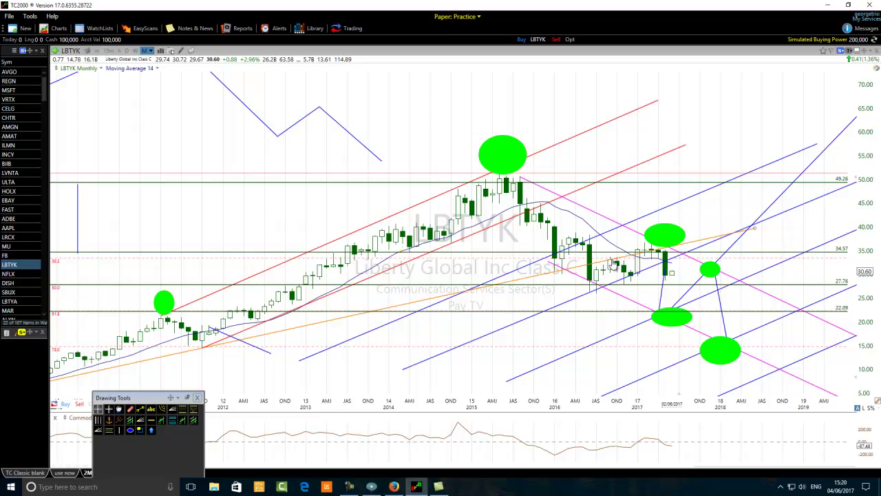
{"action": "scroll", "coordinate": [612, 269], "scroll_direction": "up", "scroll_amount": 2}
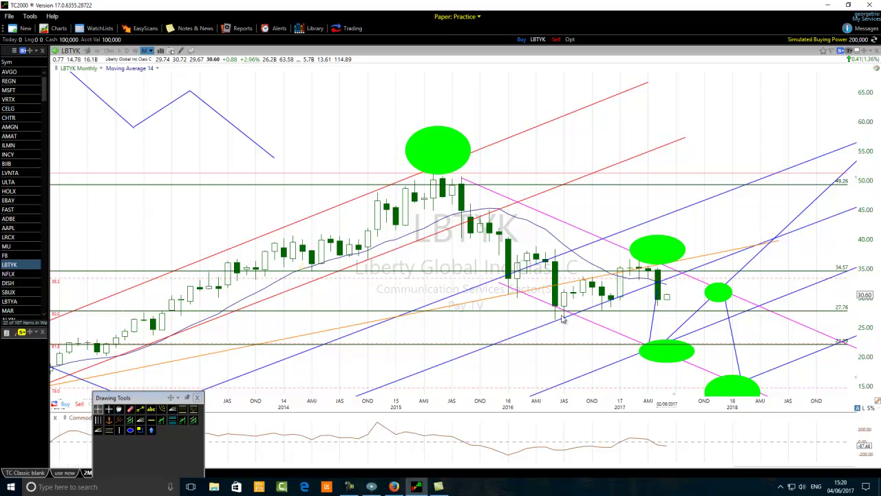
Read the July 2016 candle's price data and compare the late-2016 swings with the 27.76 line and the earlier uptrend
{"action": "left_click", "coordinate": [569, 283]}
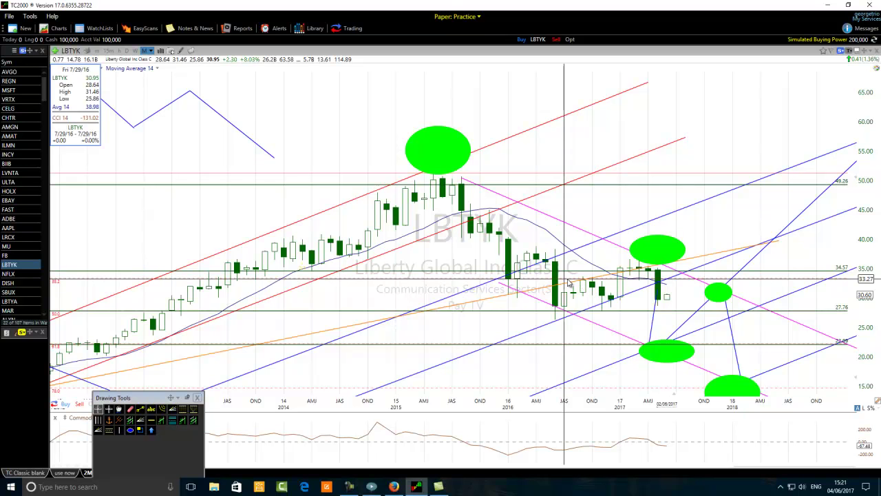
{"action": "left_click_drag", "start_coordinate": [569, 282], "coordinate": [566, 285]}
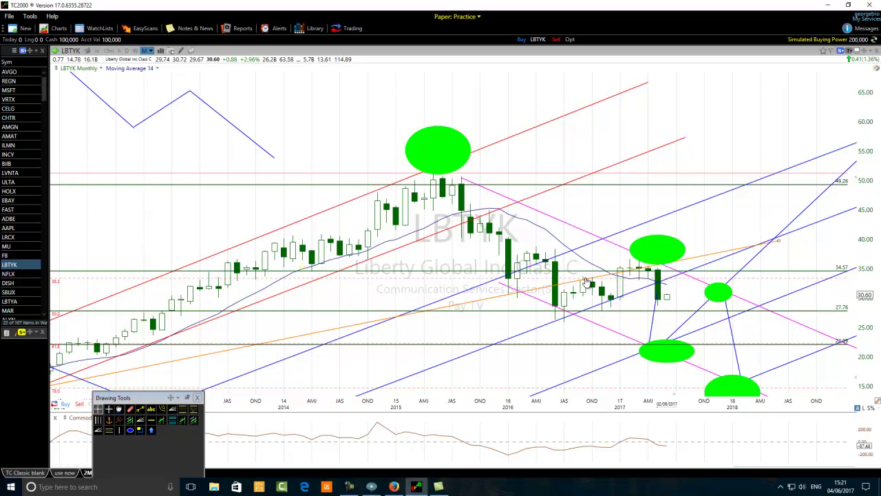
{"action": "mouse_move", "coordinate": [589, 283]}
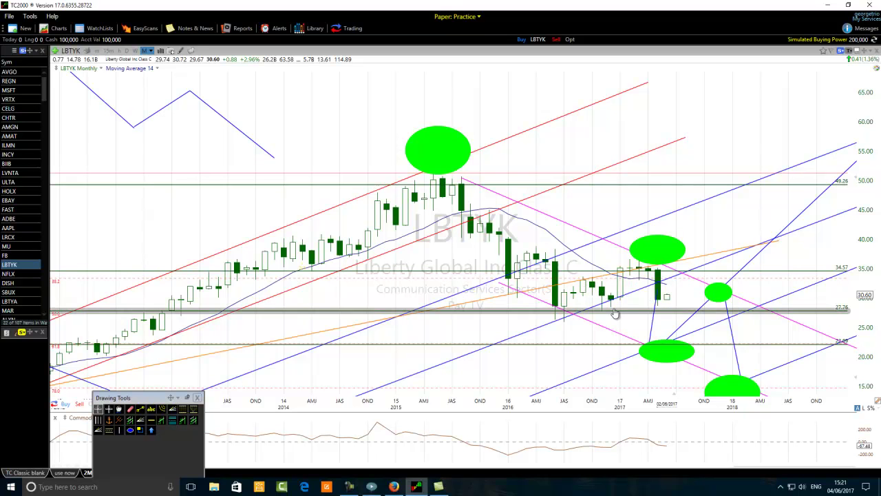
{"action": "mouse_move", "coordinate": [610, 315]}
{"action": "scroll", "coordinate": [377, 272], "scroll_direction": "down", "scroll_amount": 2}
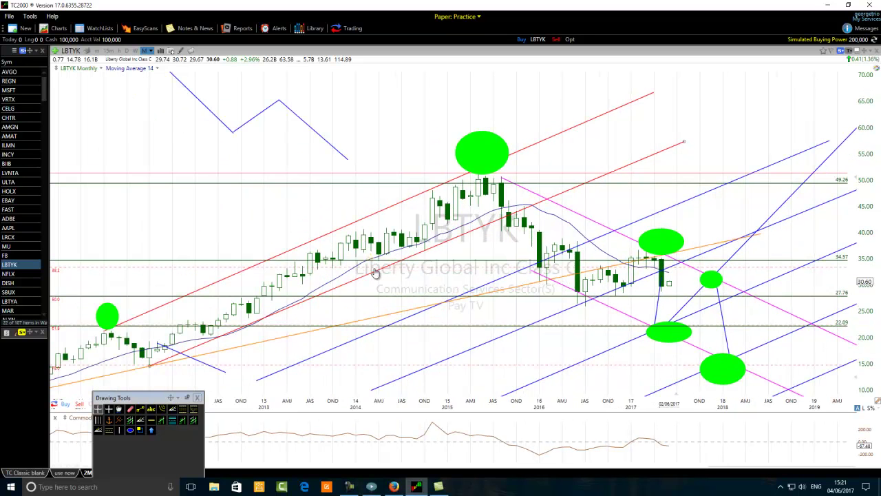
{"action": "scroll", "coordinate": [222, 354], "scroll_direction": "down", "scroll_amount": 1}
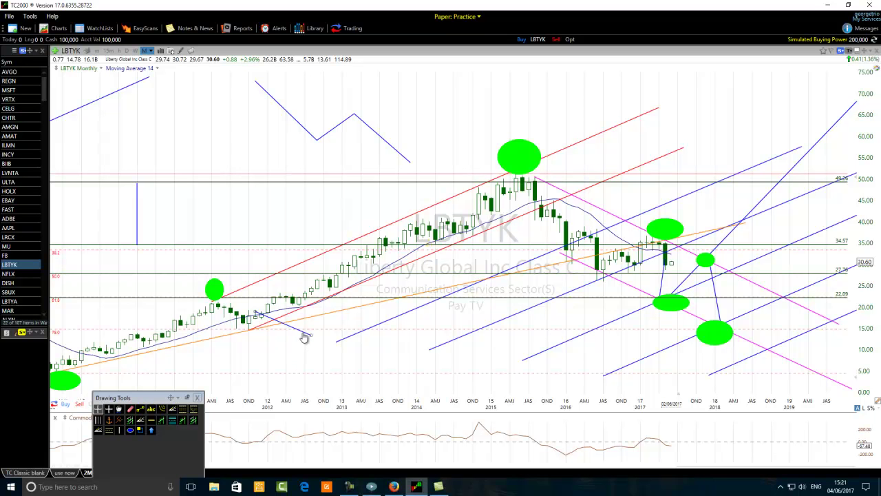
{"action": "scroll", "coordinate": [304, 338], "scroll_direction": "up", "scroll_amount": 2}
{"action": "scroll", "coordinate": [304, 337], "scroll_direction": "down", "scroll_amount": 3}
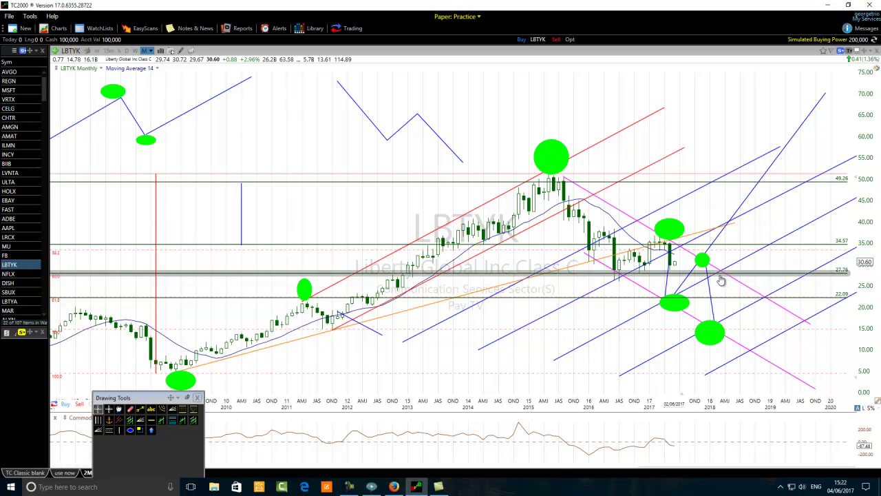
Mark the latest 2017 low, the late-2016 low and the mid-2016 low with small green ellipses near the 27.76 support line
{"action": "mouse_move", "coordinate": [706, 267]}
{"action": "scroll", "coordinate": [573, 304], "scroll_direction": "up", "scroll_amount": 2}
{"action": "scroll", "coordinate": [573, 305], "scroll_direction": "up", "scroll_amount": 1}
{"action": "scroll", "coordinate": [658, 354], "scroll_direction": "up", "scroll_amount": 2}
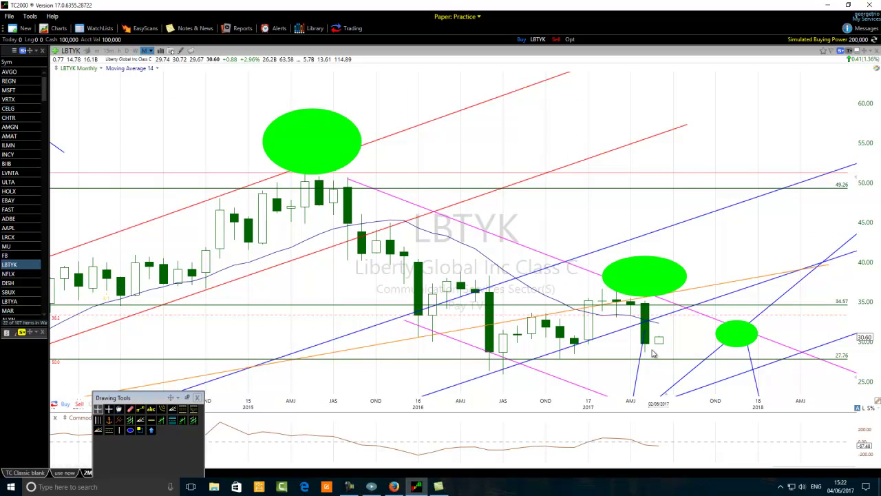
{"action": "left_click", "coordinate": [130, 430]}
{"action": "left_click_drag", "start_coordinate": [631, 348], "coordinate": [658, 361]}
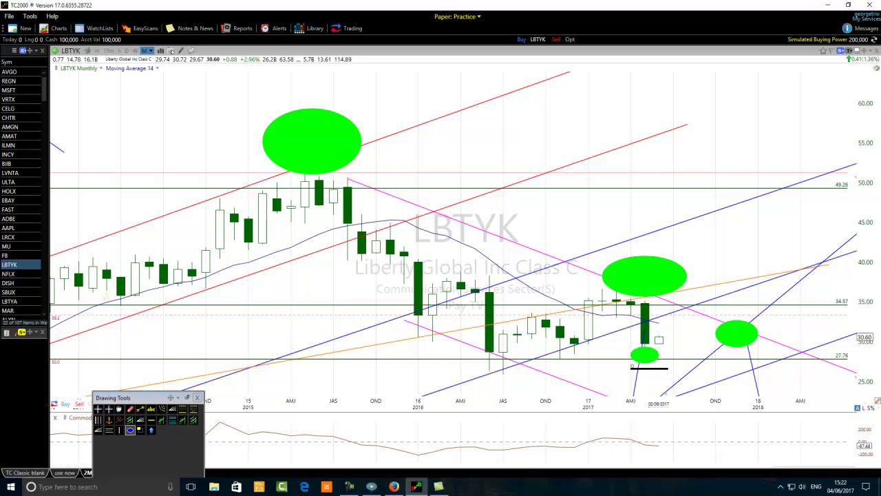
{"action": "left_click", "coordinate": [130, 430]}
{"action": "left_click_drag", "start_coordinate": [560, 349], "coordinate": [574, 365]}
{"action": "left_click", "coordinate": [130, 430]}
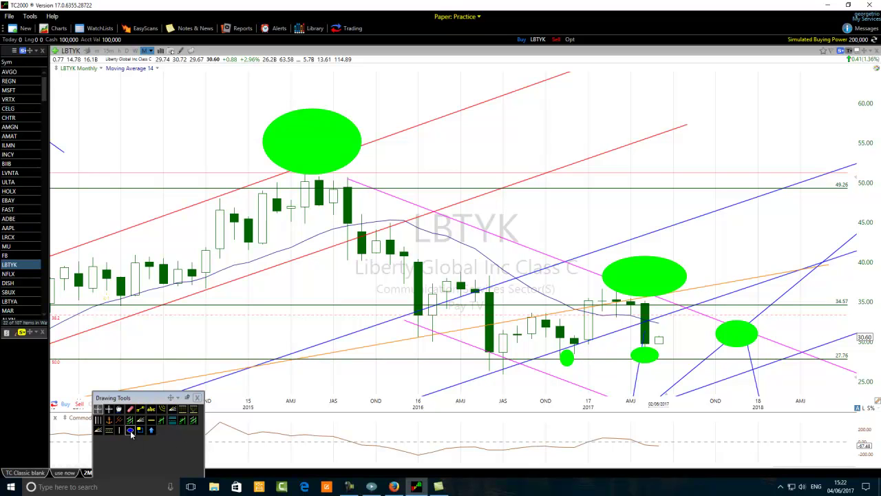
{"action": "left_click_drag", "start_coordinate": [517, 351], "coordinate": [490, 369]}
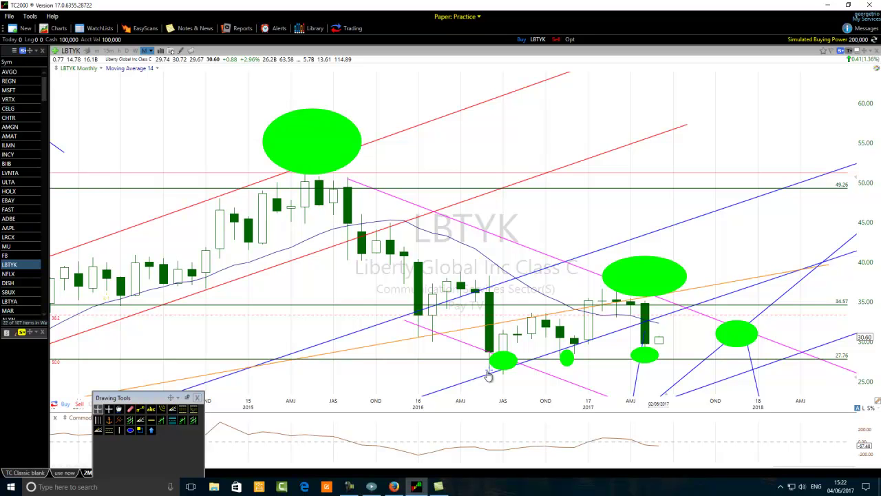
Draw a projected rebound from the lowest projected ellipse to the upper magenta line and mark its upper end with a small green ellipse
{"action": "scroll", "coordinate": [562, 358], "scroll_direction": "down", "scroll_amount": 2}
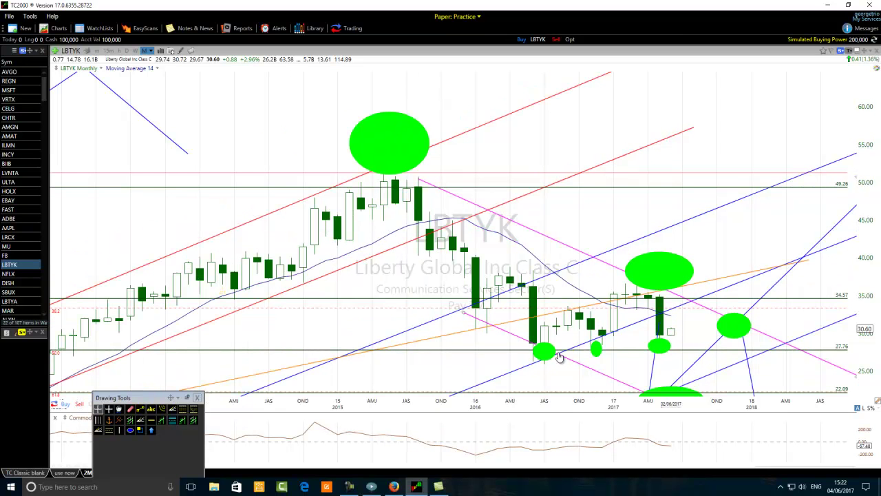
{"action": "scroll", "coordinate": [559, 357], "scroll_direction": "down", "scroll_amount": 1}
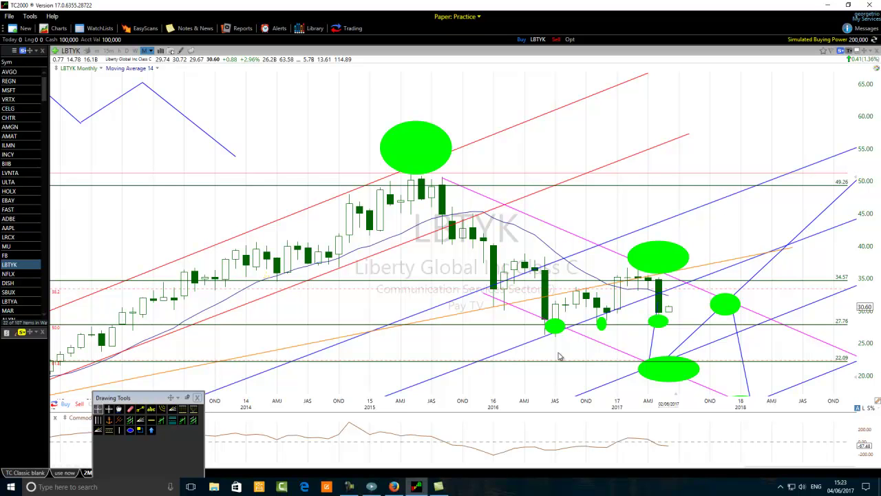
{"action": "scroll", "coordinate": [559, 356], "scroll_direction": "down", "scroll_amount": 5}
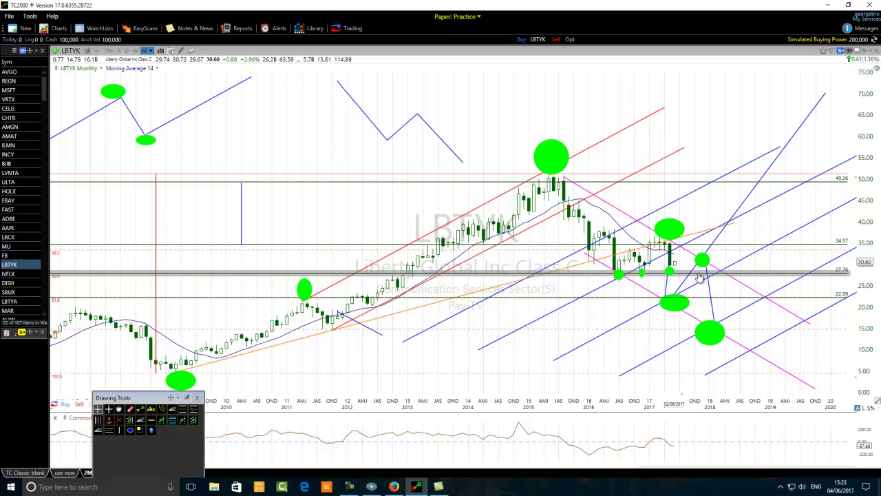
{"action": "mouse_move", "coordinate": [709, 251]}
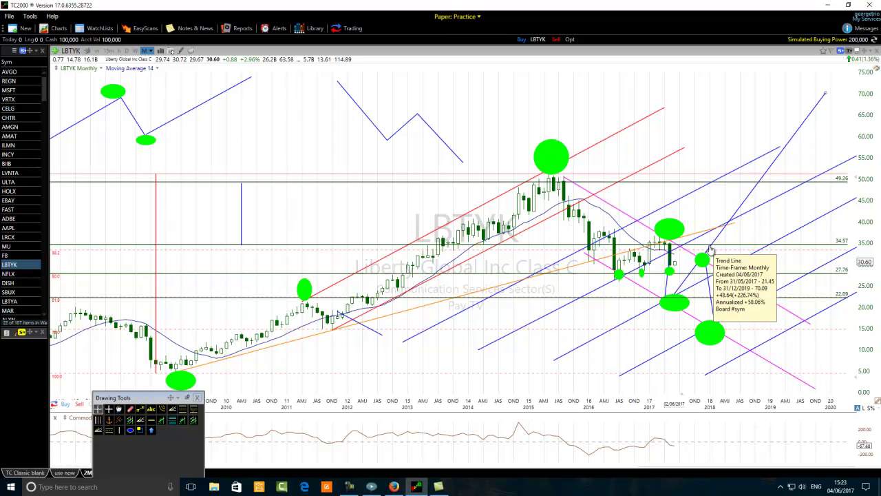
{"action": "left_click_drag", "start_coordinate": [710, 250], "coordinate": [704, 265]}
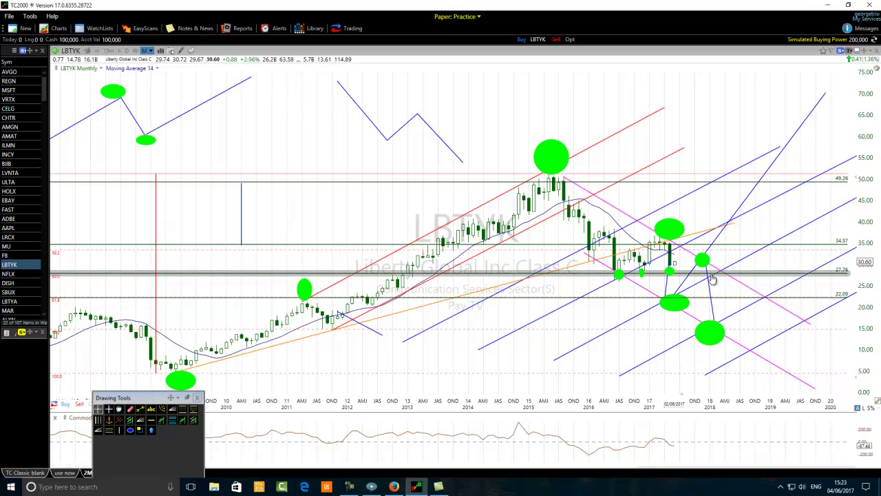
{"action": "mouse_move", "coordinate": [711, 277]}
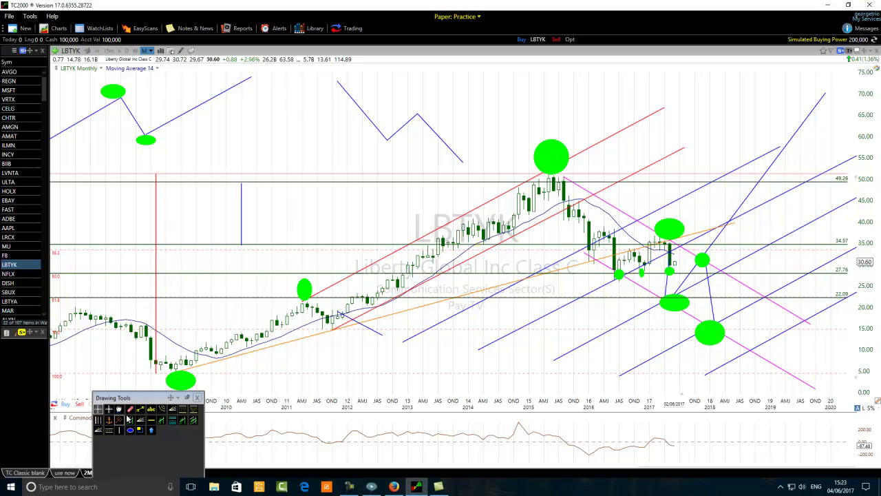
{"action": "left_click", "coordinate": [140, 408]}
{"action": "left_click_drag", "start_coordinate": [716, 333], "coordinate": [758, 296]}
{"action": "key", "text": "Escape"}
{"action": "left_click", "coordinate": [130, 430]}
{"action": "left_click_drag", "start_coordinate": [756, 296], "coordinate": [764, 278]}
{"action": "mouse_move", "coordinate": [687, 254]}
{"action": "left_click", "coordinate": [347, 487]}
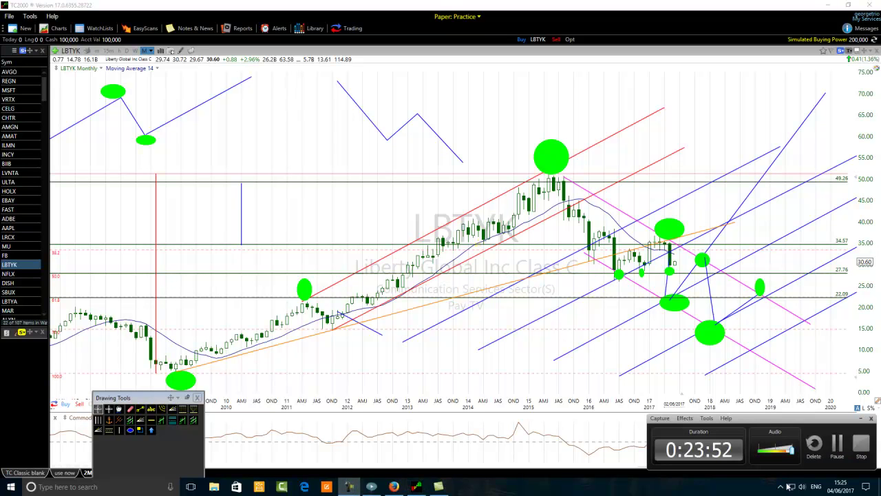